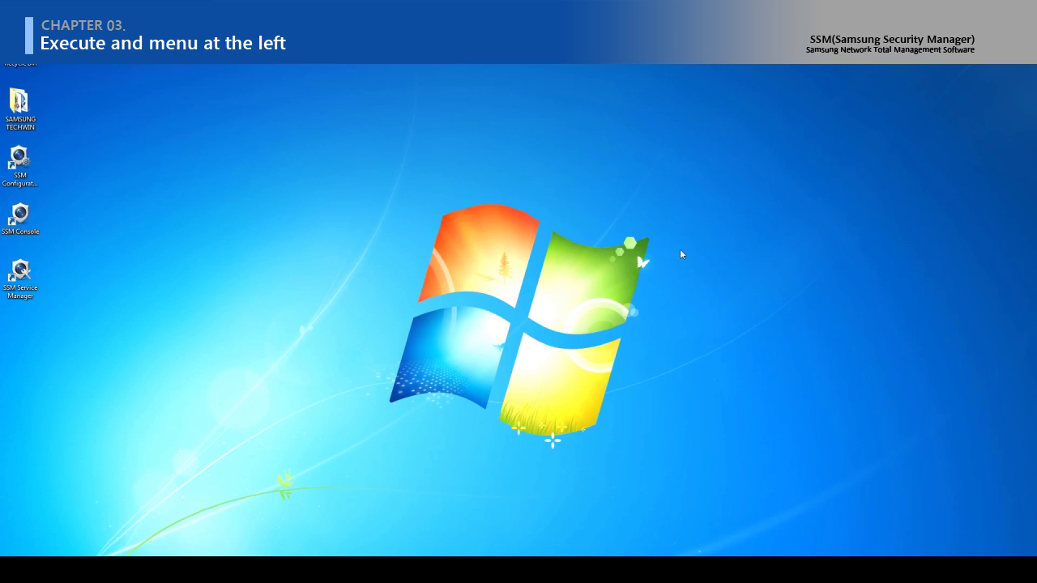
# Launch SSM Console Studio, set the server to 192.168.3.100, and log in.
pyautogui.doubleClick(20, 215)
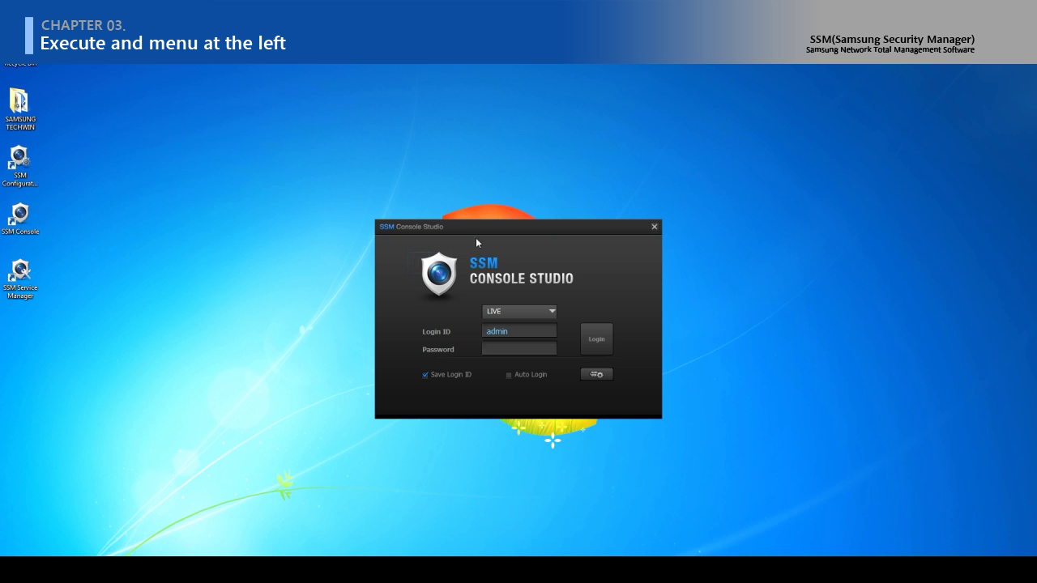
pyautogui.click(590, 375)
pyautogui.click(437, 319)
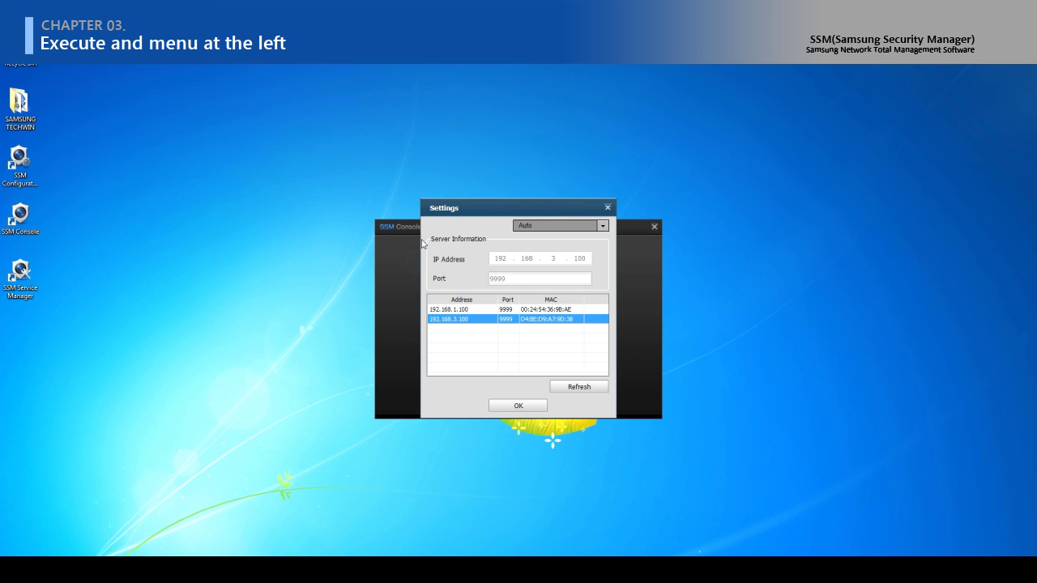
pyautogui.click(518, 406)
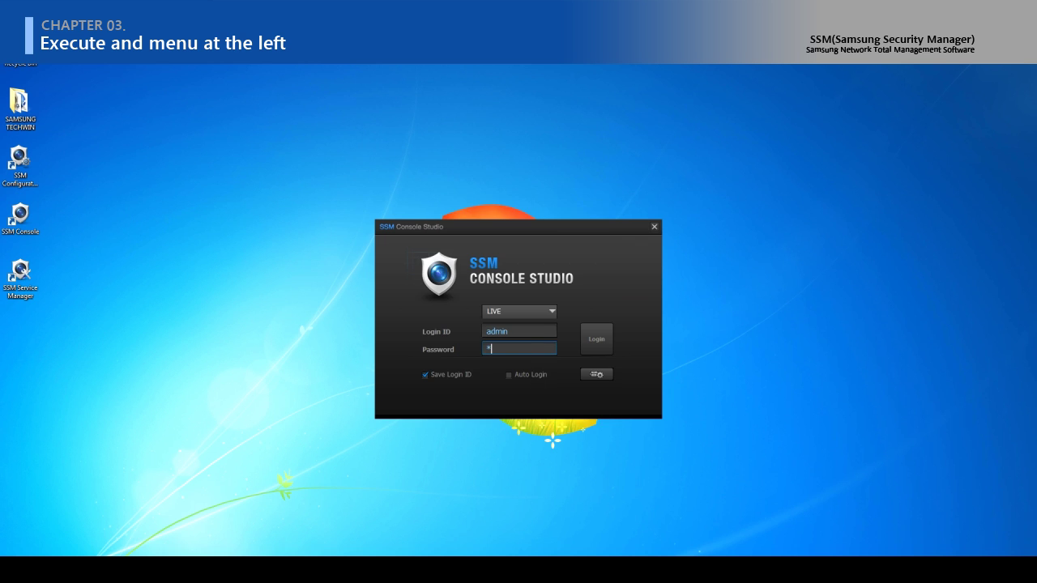
pyautogui.click(596, 344)
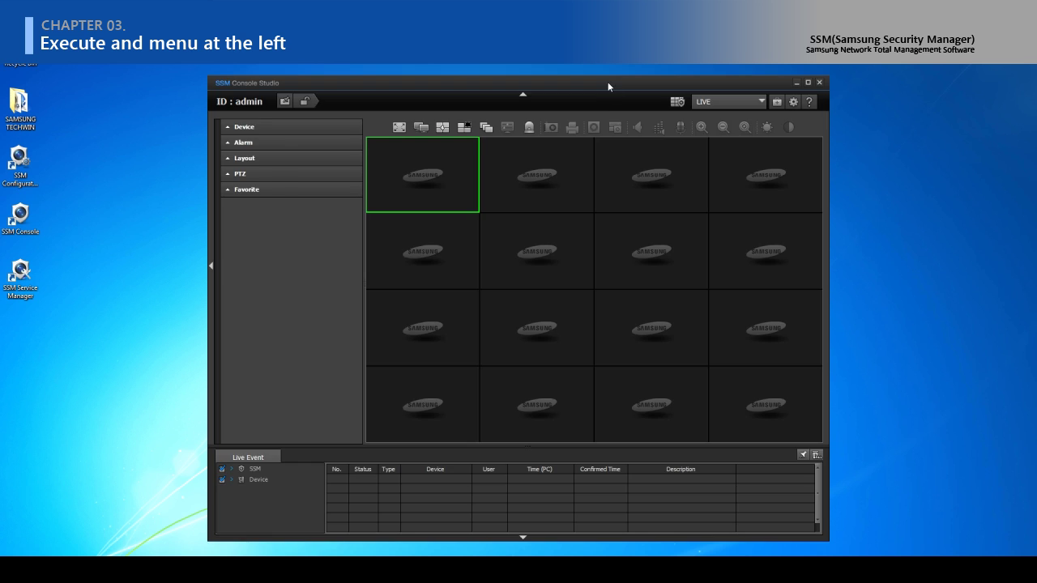
# Maximize the window and load the SRN-4000 and Demo Room cameras into the grid.
pyautogui.doubleClick(608, 82)
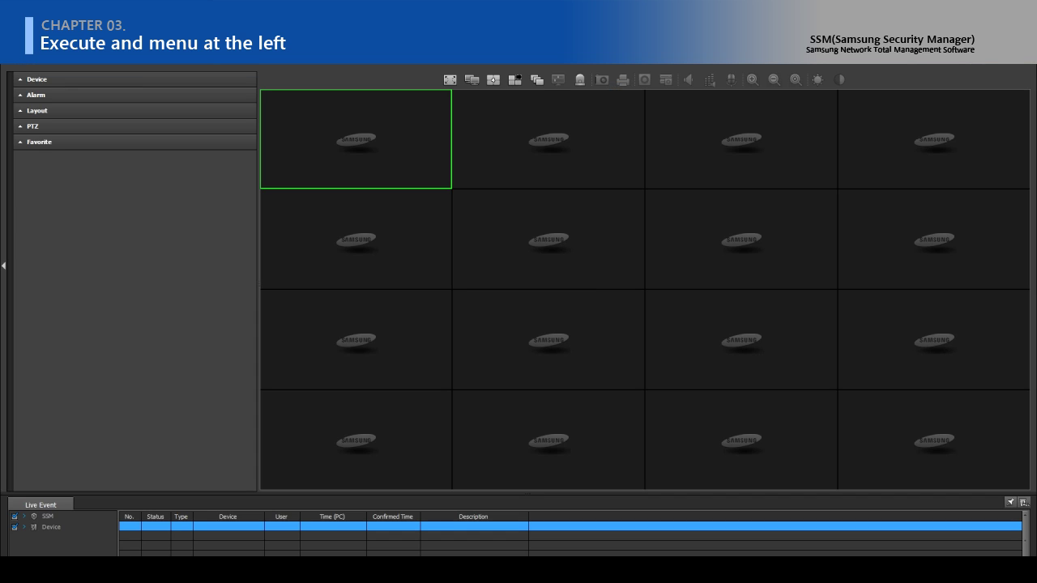
pyautogui.click(59, 79)
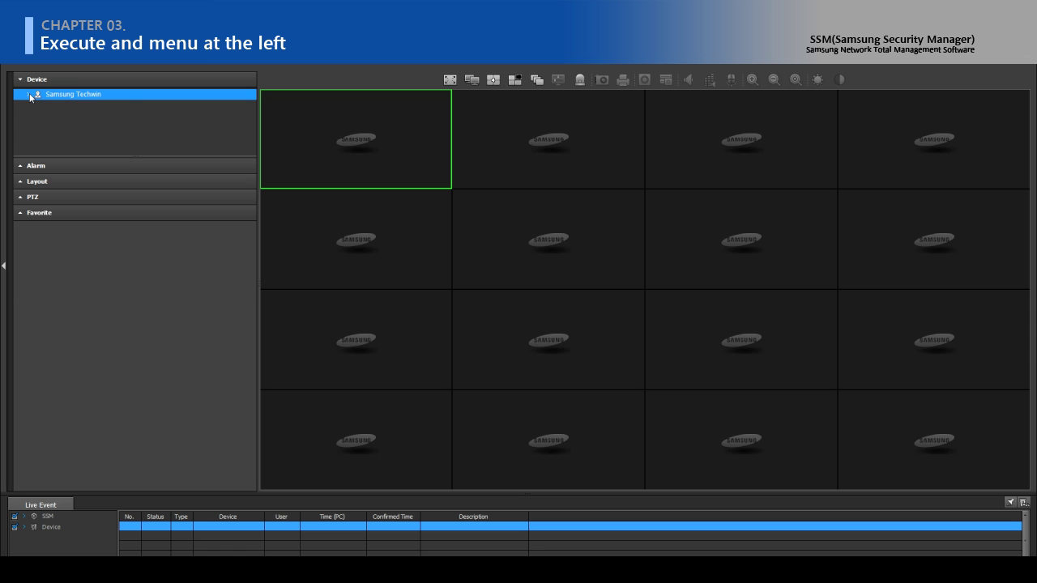
pyautogui.click(28, 94)
pyautogui.doubleClick(73, 104)
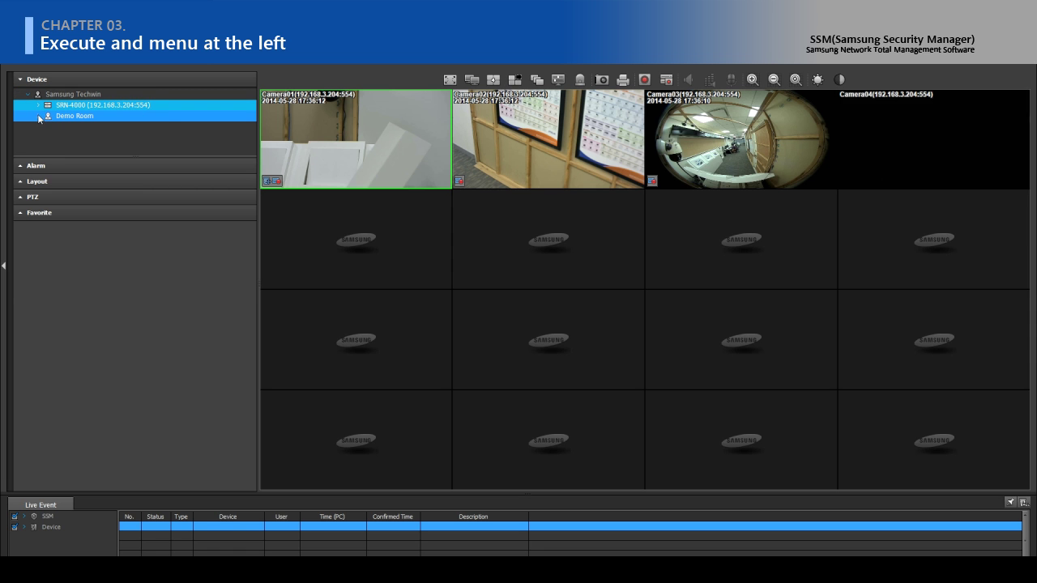
pyautogui.click(39, 119)
pyautogui.doubleClick(78, 116)
pyautogui.doubleClick(79, 126)
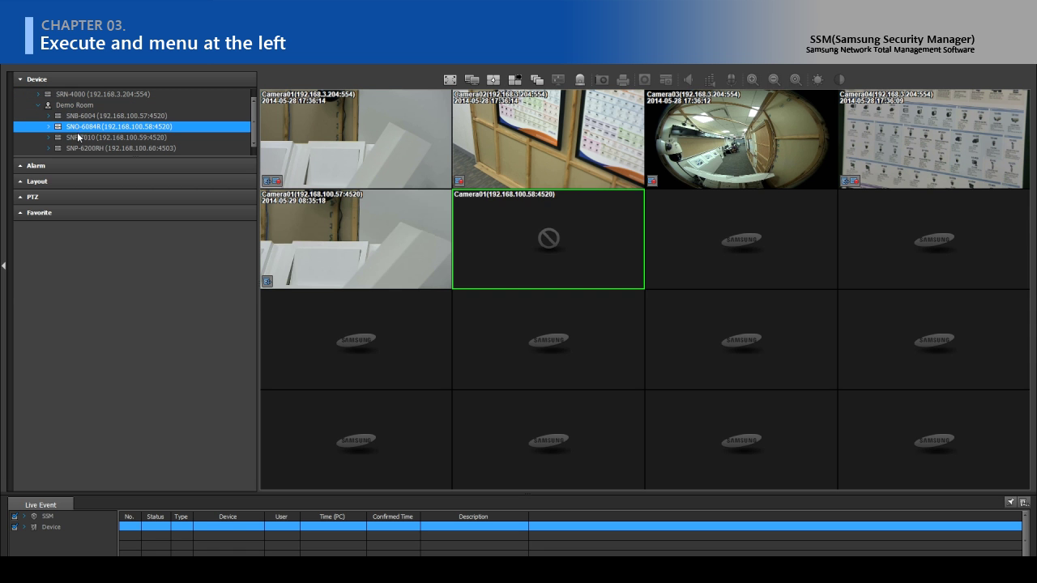
pyautogui.doubleClick(79, 138)
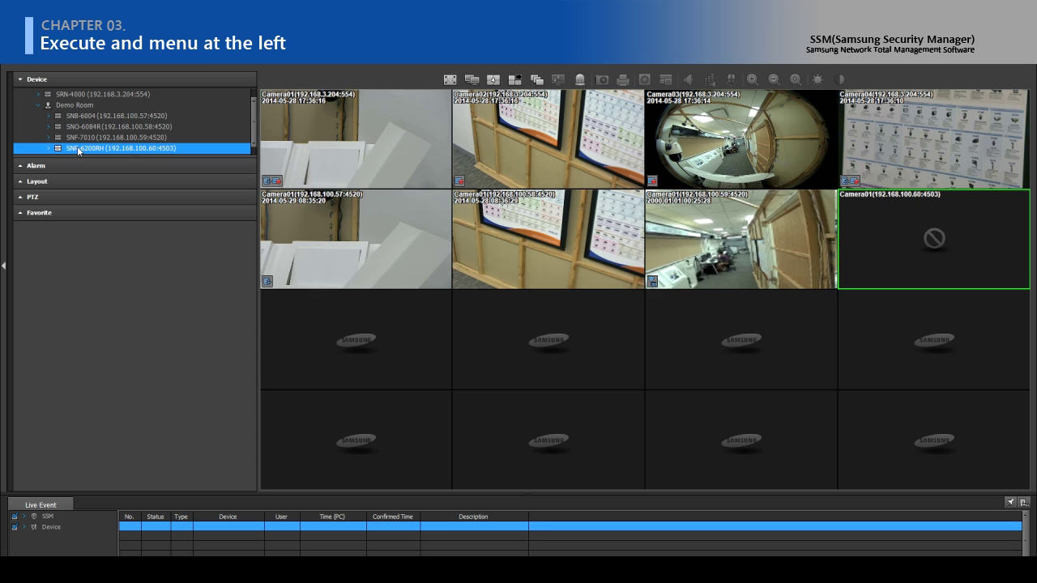
# Switch the fisheye camera tile in row two to Fish-Eye OverView mode.
pyautogui.click(720, 233)
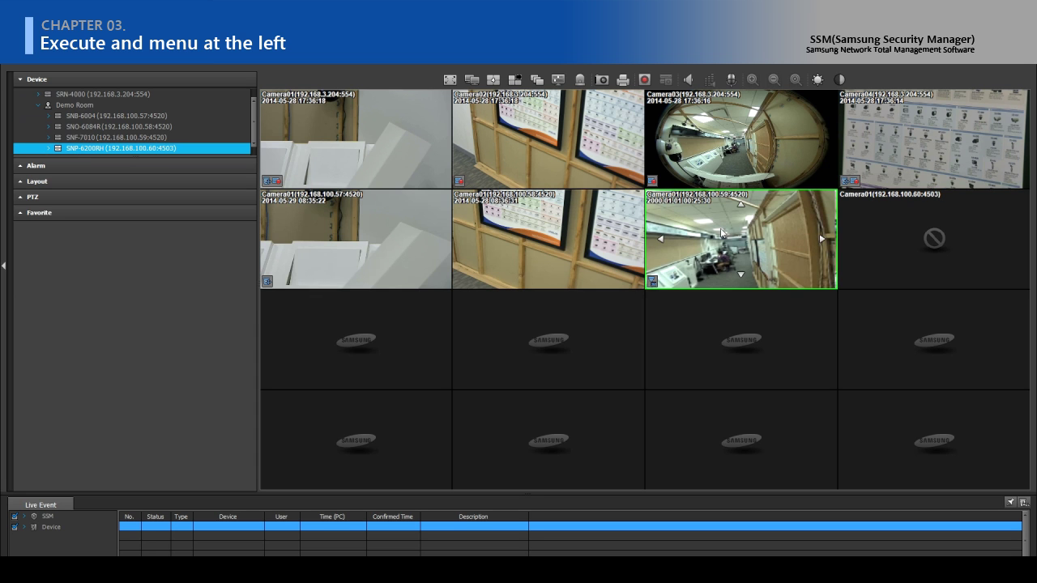
pyautogui.rightClick(734, 238)
pyautogui.moveTo(780, 397)
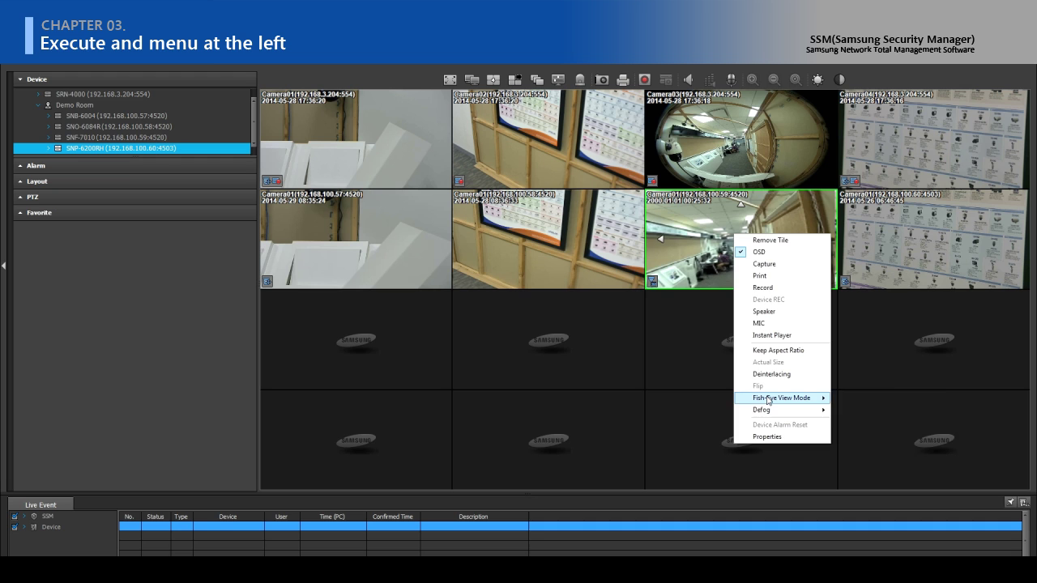
pyautogui.click(860, 399)
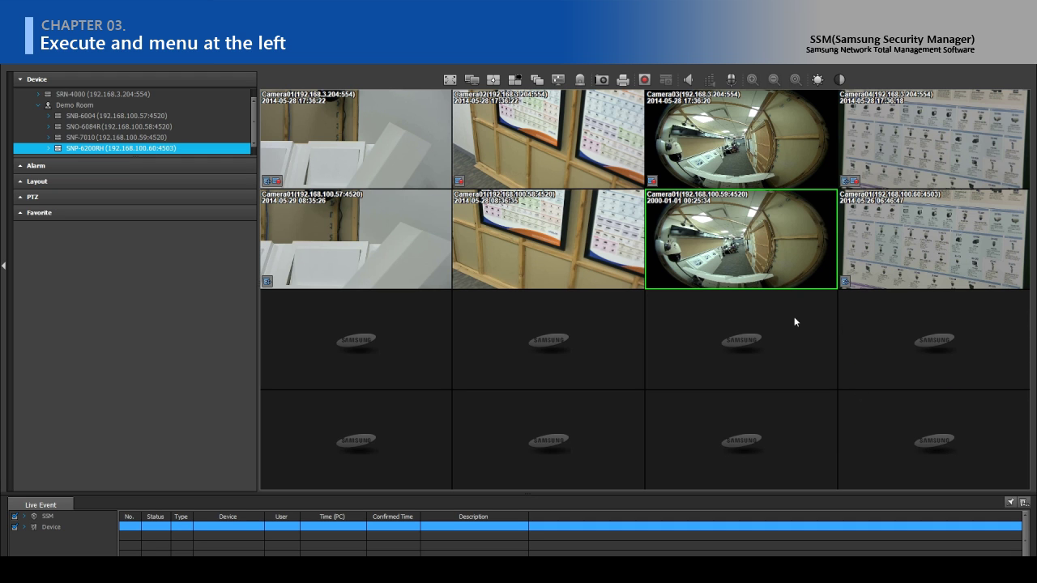
# Browse the SRN-4000 alarm outputs under Alarm, down to AlarmOut04.
pyautogui.click(149, 80)
pyautogui.click(95, 94)
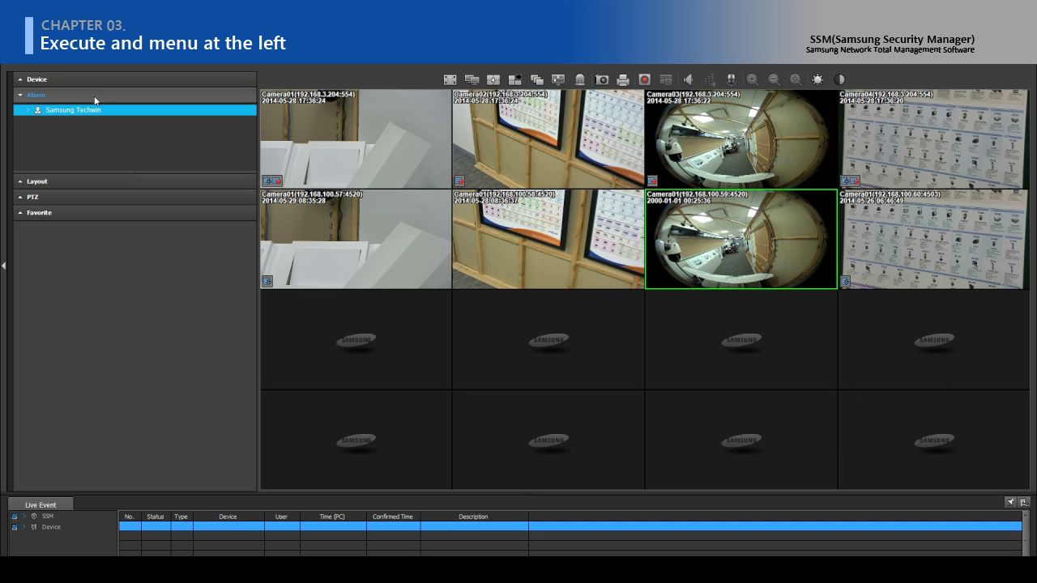
pyautogui.click(26, 110)
pyautogui.click(58, 122)
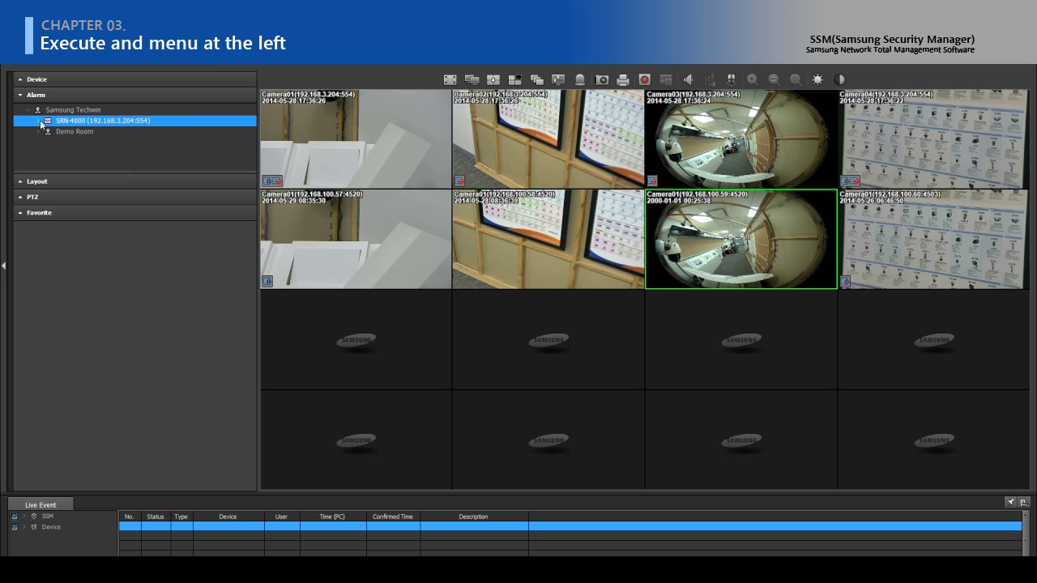
pyautogui.click(40, 120)
pyautogui.press('Down')
pyautogui.press('Down')
pyautogui.press('Down')
pyautogui.press('Down')
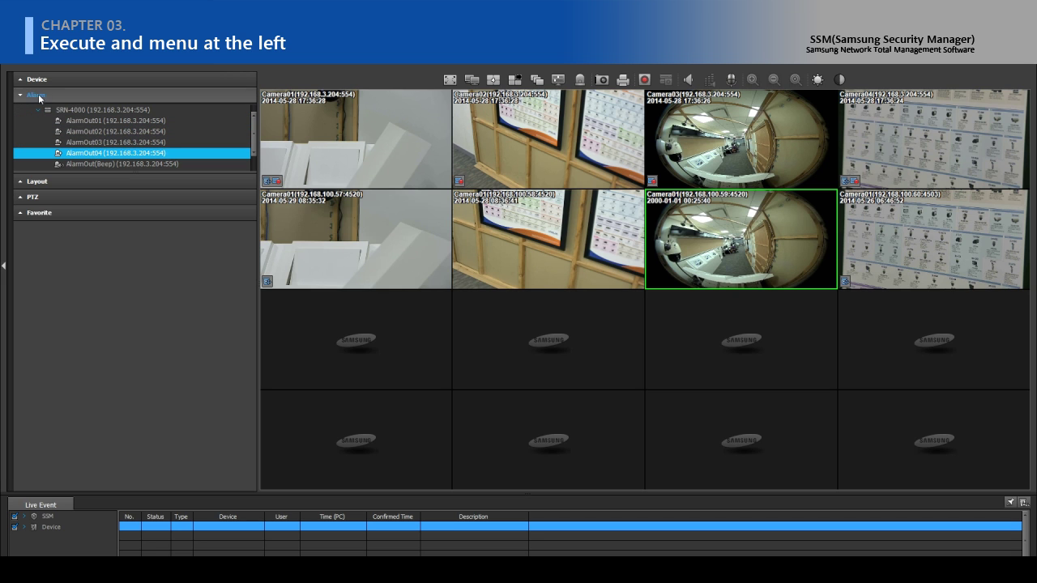
pyautogui.click(31, 97)
# Open the Demo Room layout, preview the Map Layout floor plan, then return to Demo Room.
pyautogui.click(22, 111)
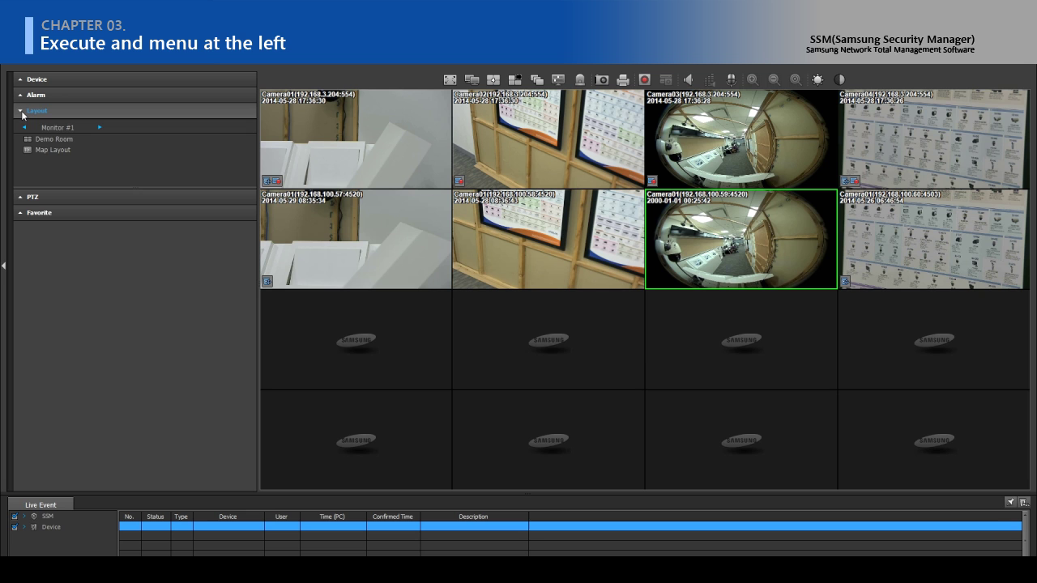
pyautogui.click(63, 140)
pyautogui.doubleClick(63, 139)
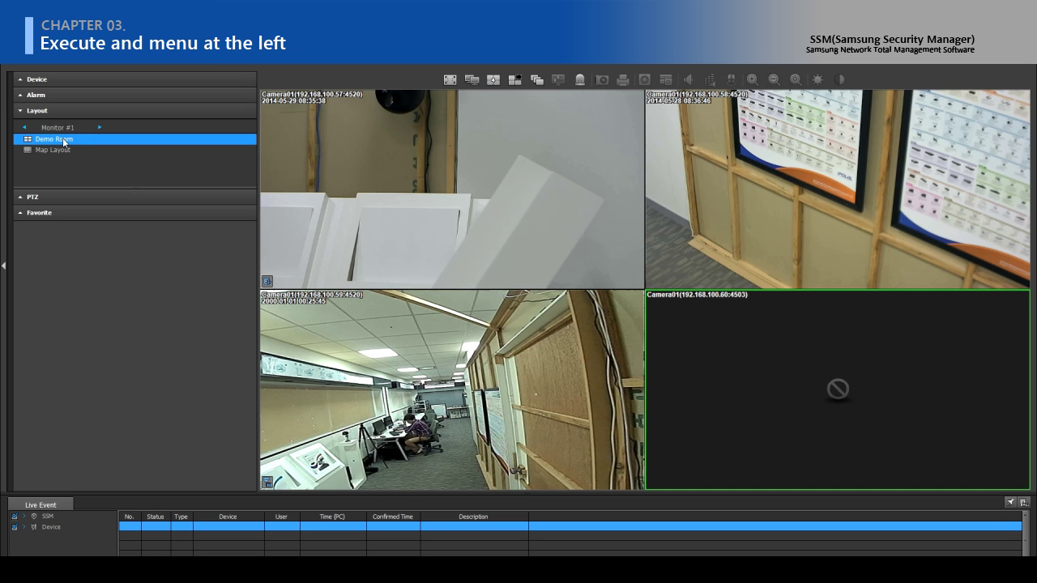
pyautogui.click(65, 149)
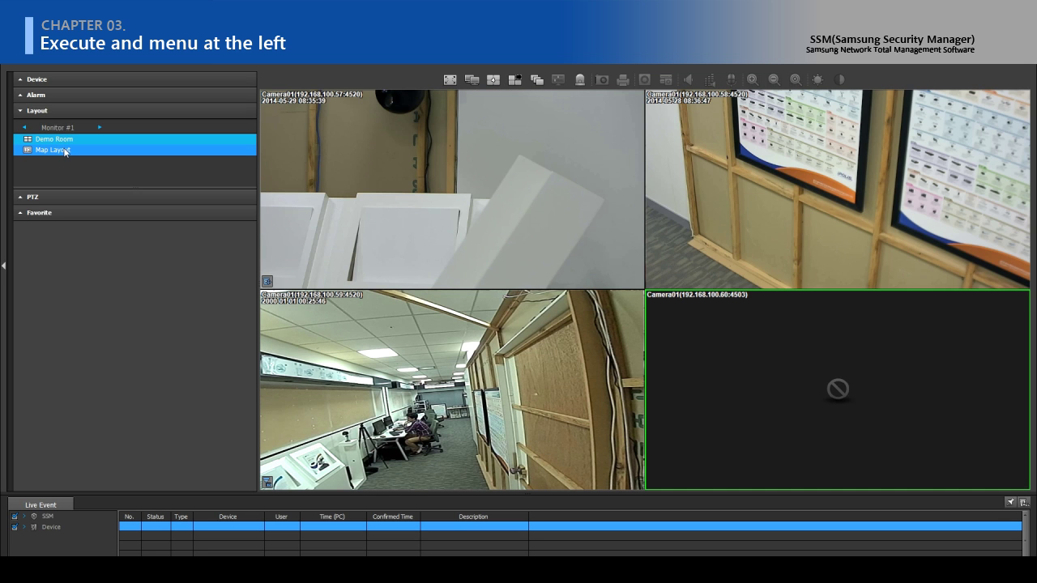
pyautogui.click(65, 149)
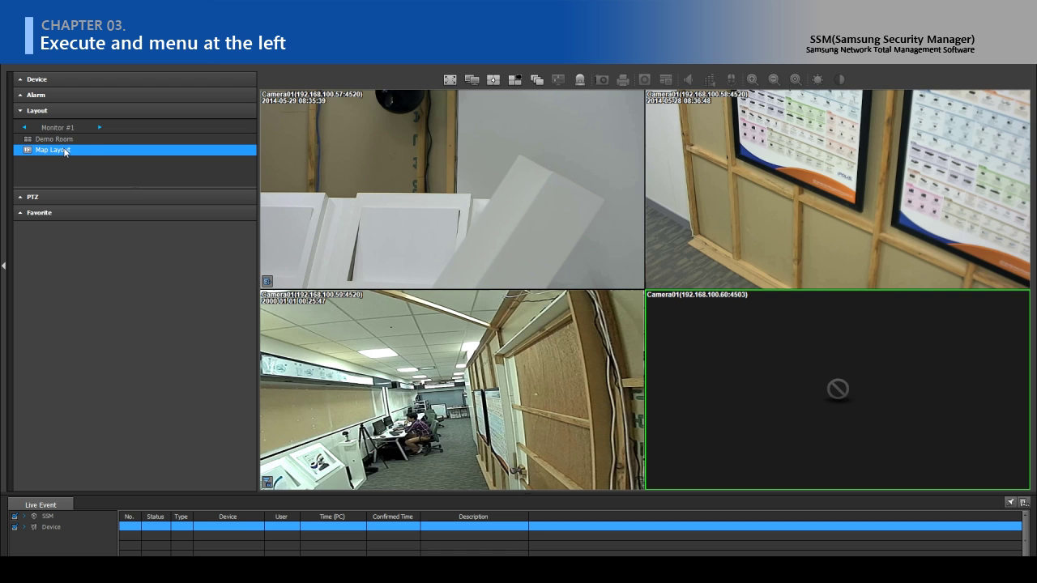
pyautogui.doubleClick(65, 149)
pyautogui.doubleClick(65, 139)
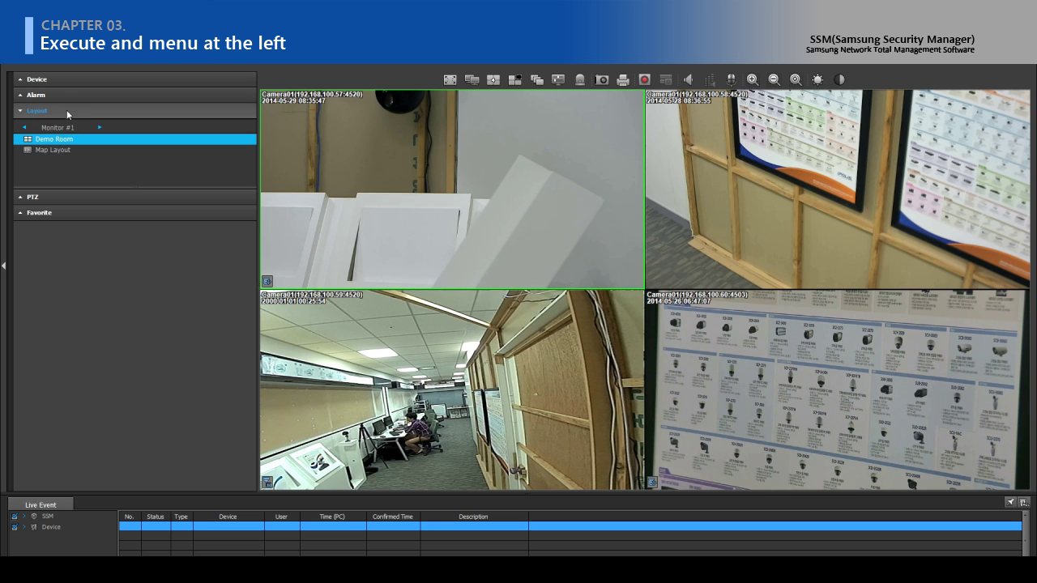
# Select the bottom-right PTZ camera and cycle its presets zoom2, then zoom1.
pyautogui.click(67, 110)
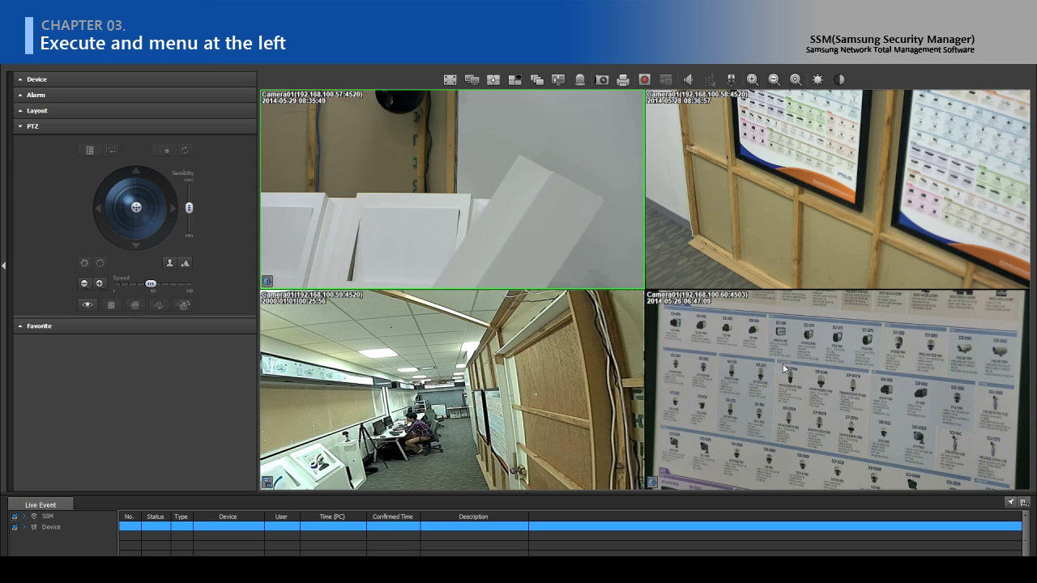
pyautogui.click(750, 332)
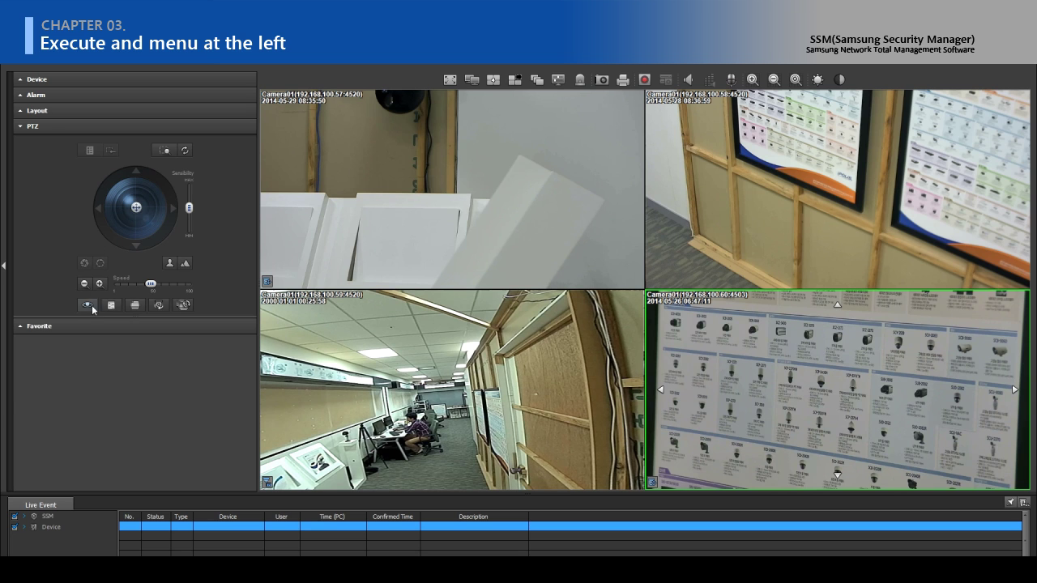
pyautogui.click(87, 304)
pyautogui.click(91, 253)
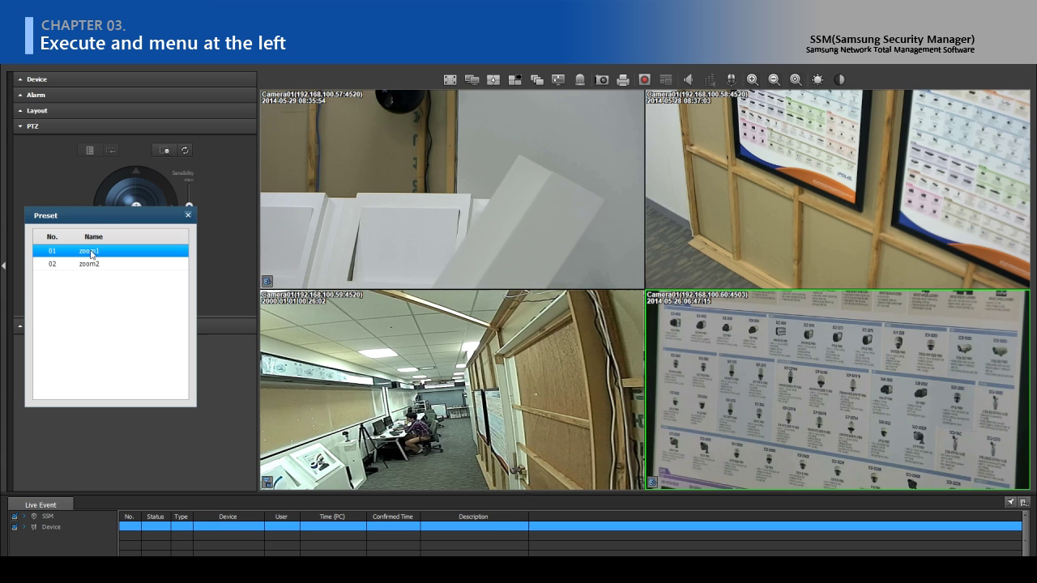
pyautogui.click(93, 264)
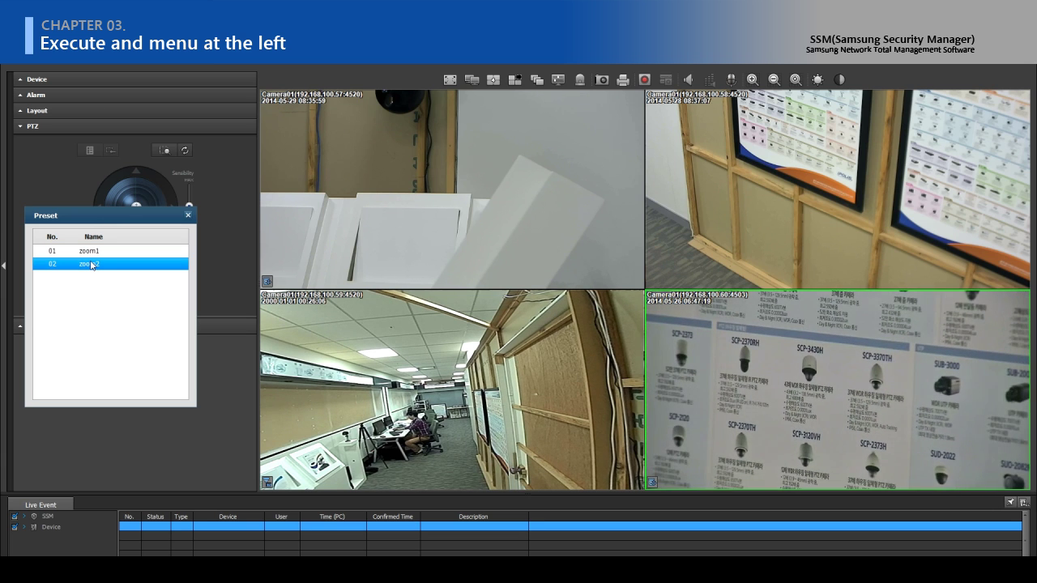
pyautogui.click(91, 254)
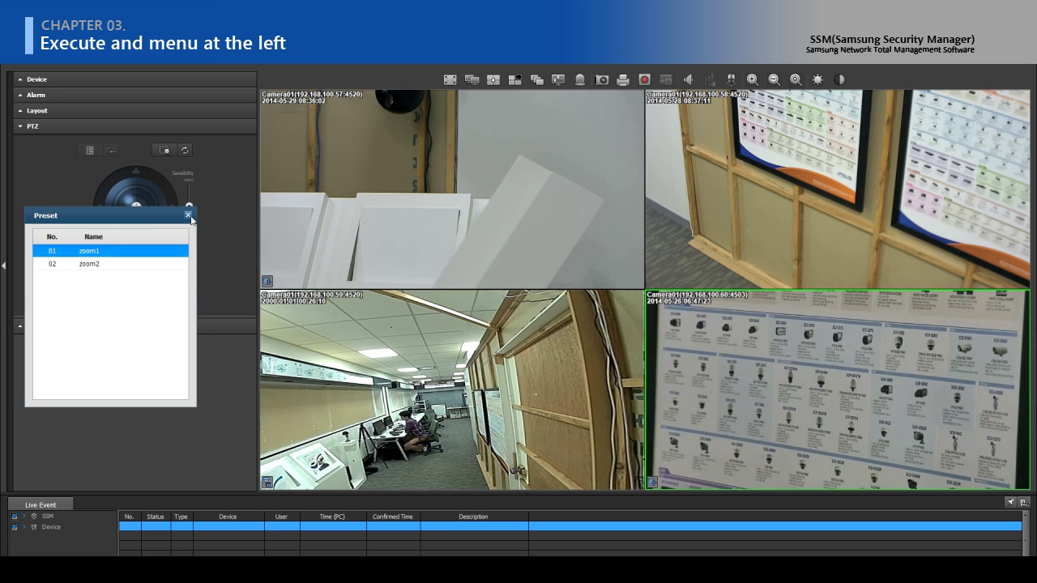
pyautogui.click(188, 216)
# Save the current 2x2 arrangement as favorite 'layout1'.
pyautogui.click(24, 127)
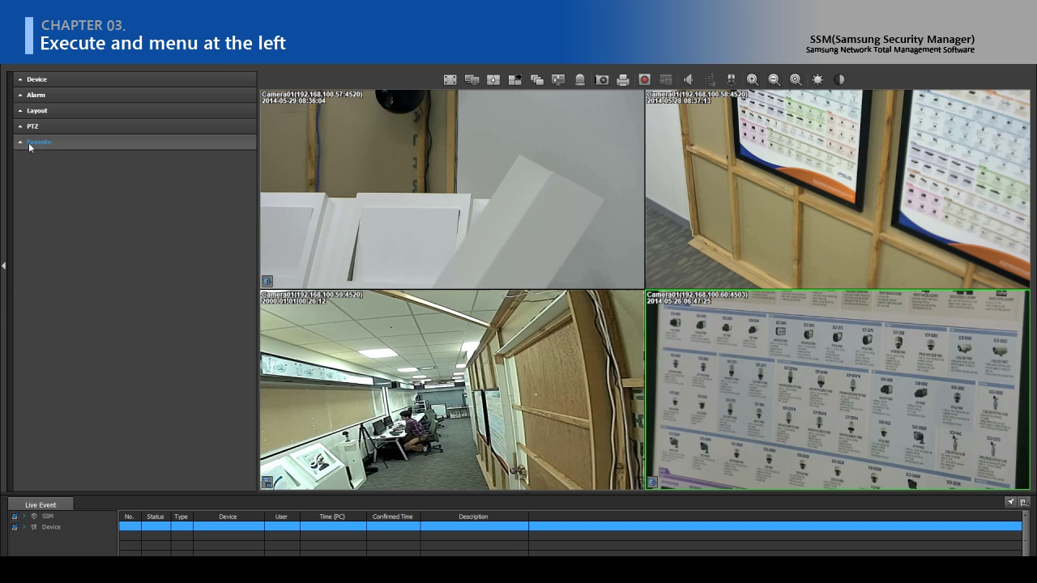
pyautogui.rightClick(84, 178)
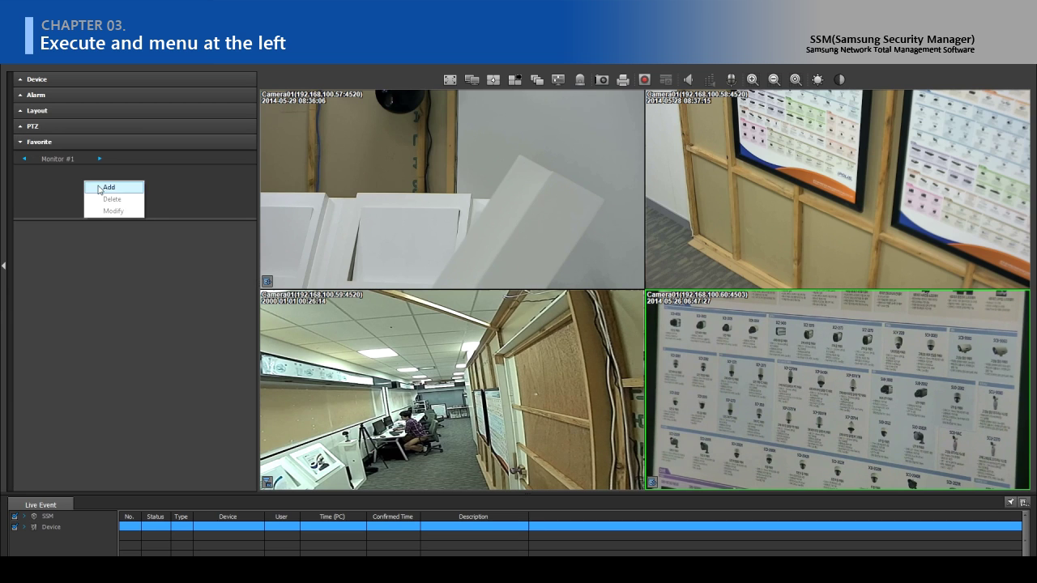
pyautogui.click(98, 189)
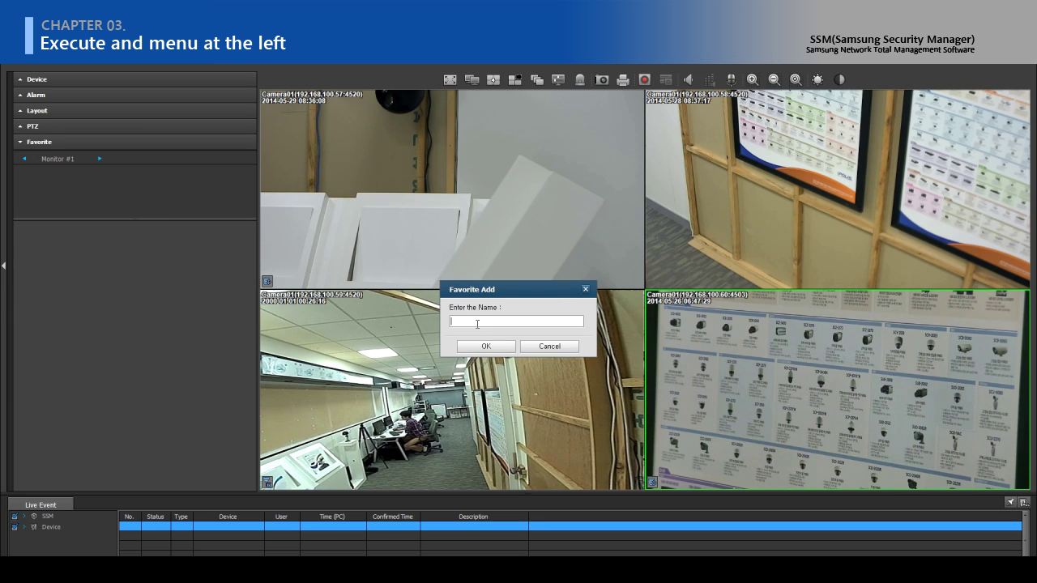
pyautogui.write('layout')
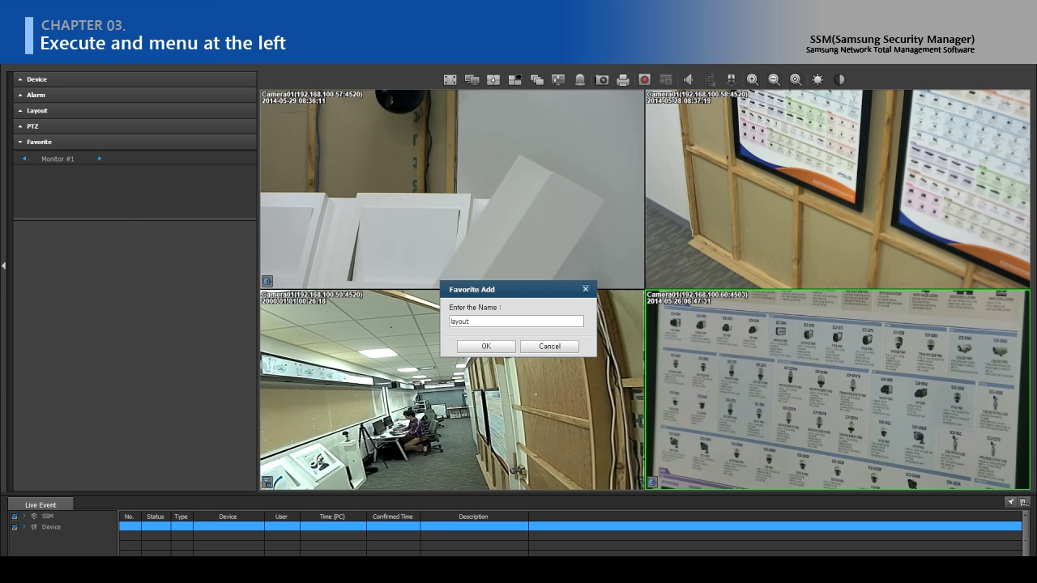
pyautogui.write('1')
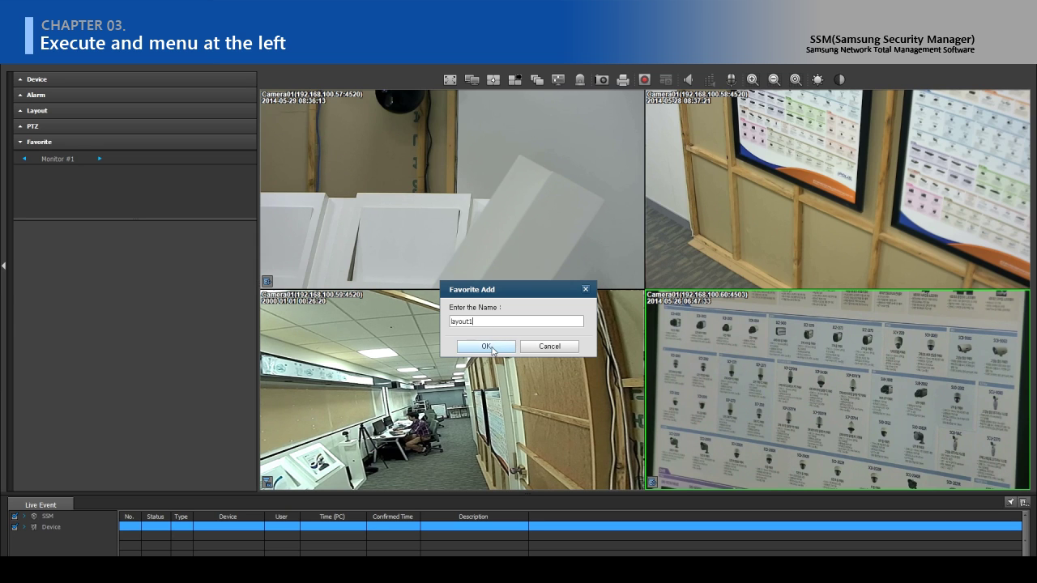
pyautogui.click(486, 347)
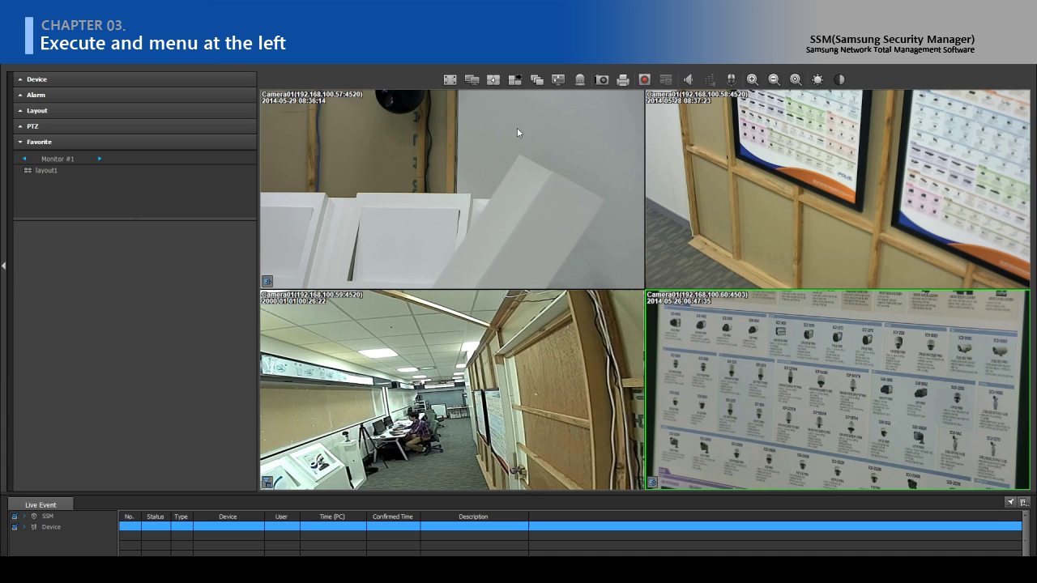
# Switch to a 3x3 split, save it as favorite 'layout2', then recall layout1.
pyautogui.click(494, 83)
pyautogui.click(558, 97)
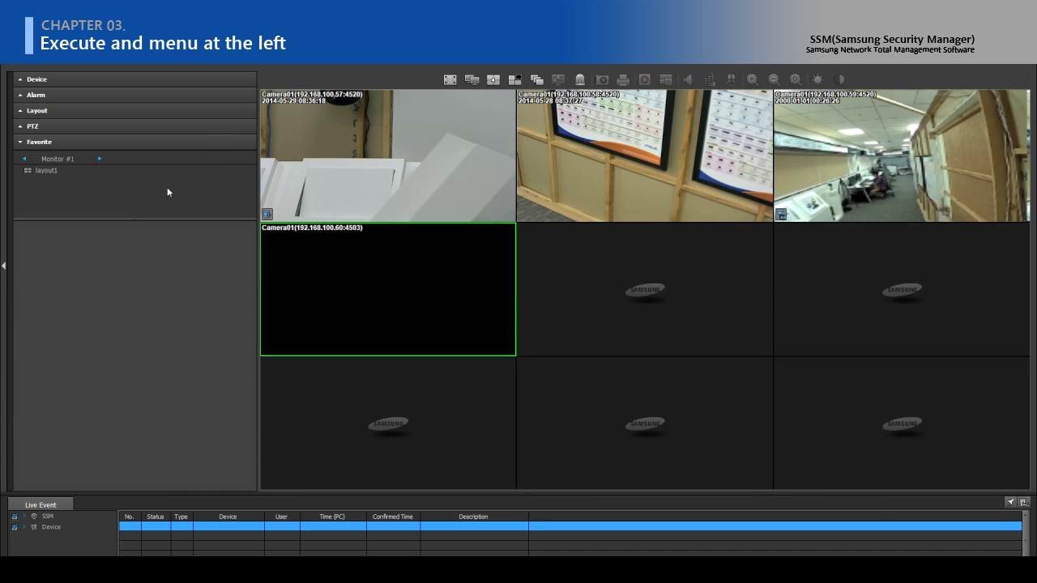
pyautogui.rightClick(167, 187)
pyautogui.click(190, 196)
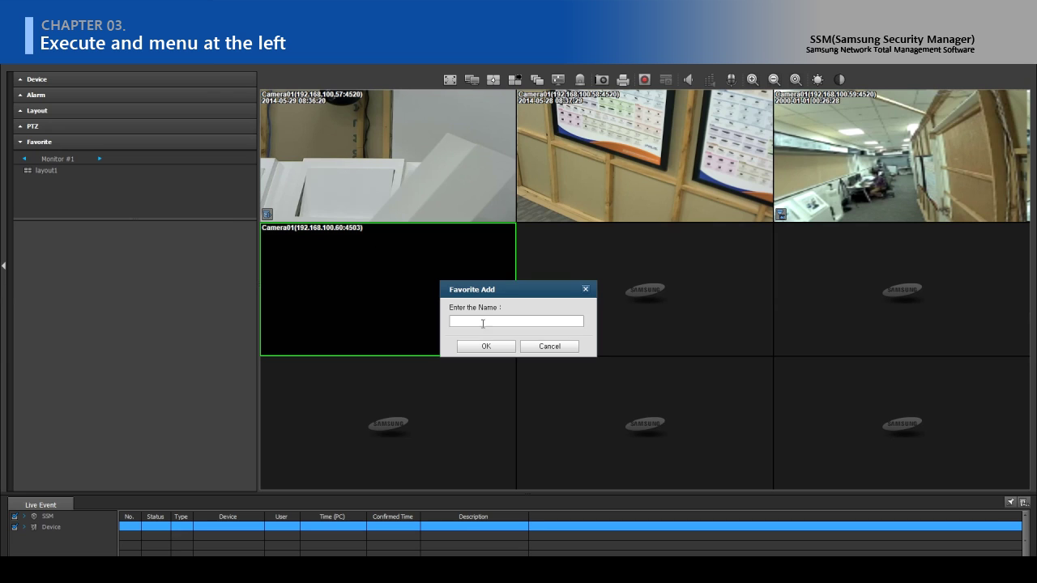
pyautogui.write('layout2')
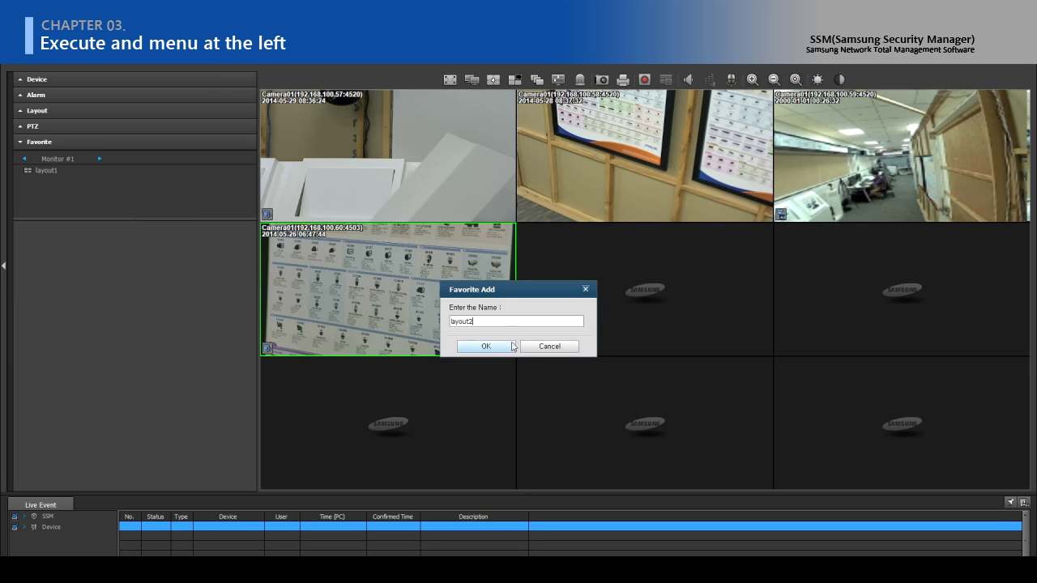
pyautogui.click(507, 342)
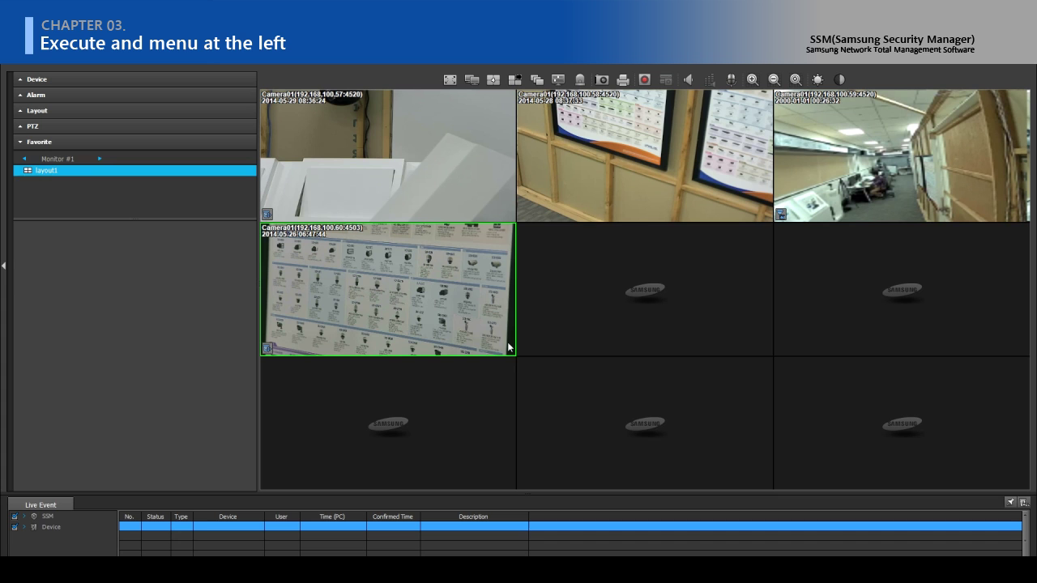
pyautogui.doubleClick(98, 172)
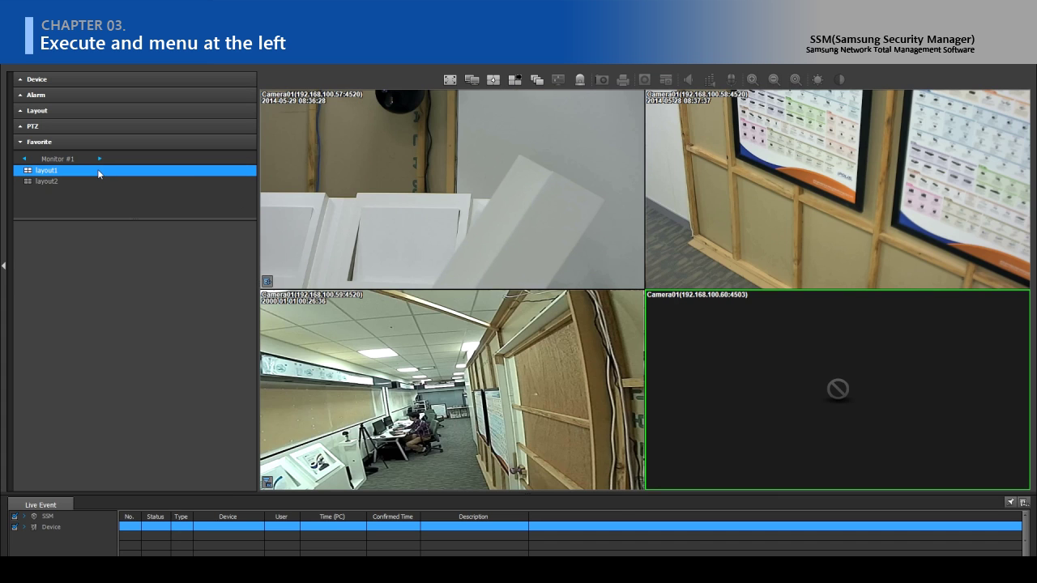
# Recall favorite layout2, then lock the screen and unlock it with the password.
pyautogui.doubleClick(67, 181)
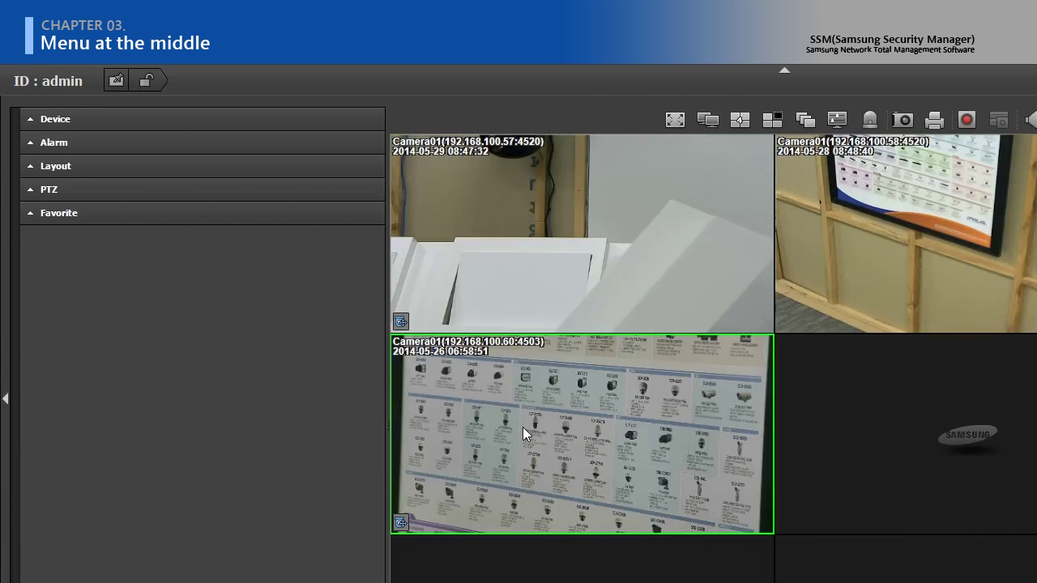
pyautogui.click(117, 81)
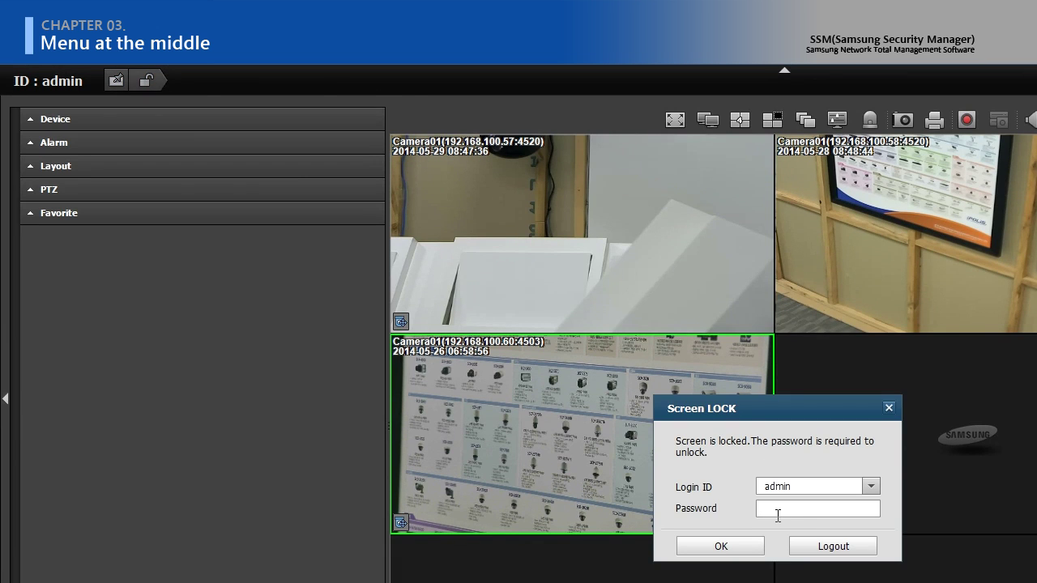
pyautogui.write('*****')
pyautogui.click(688, 546)
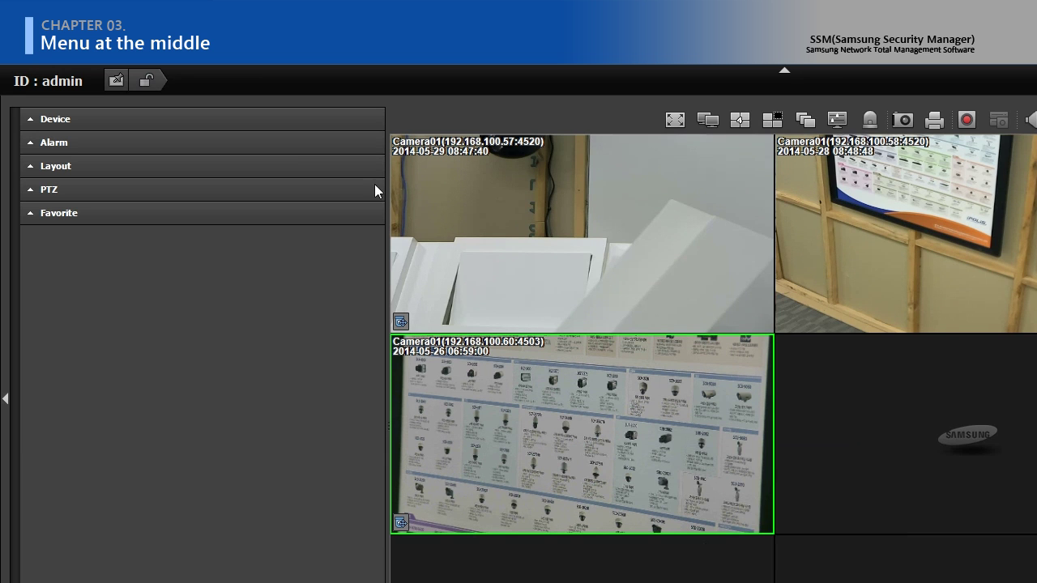
# Decline the logout prompt and show the camera grid full screen.
pyautogui.click(146, 81)
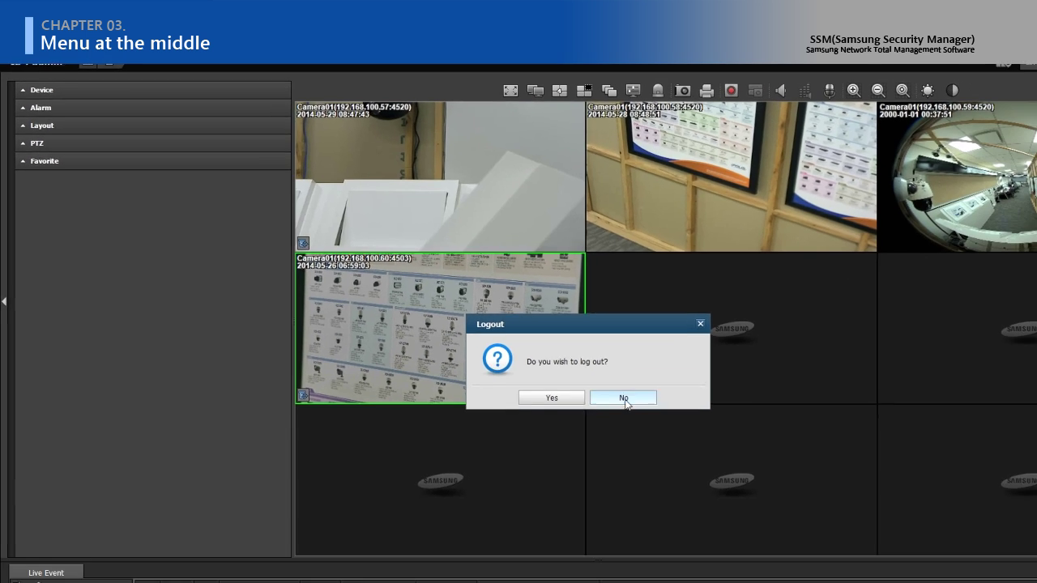
pyautogui.click(824, 526)
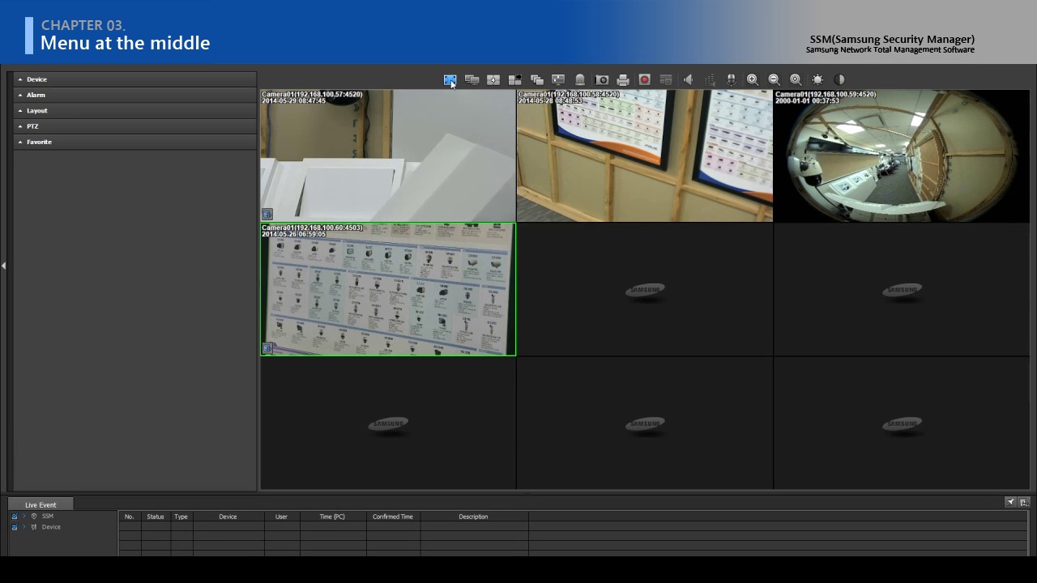
pyautogui.click(449, 80)
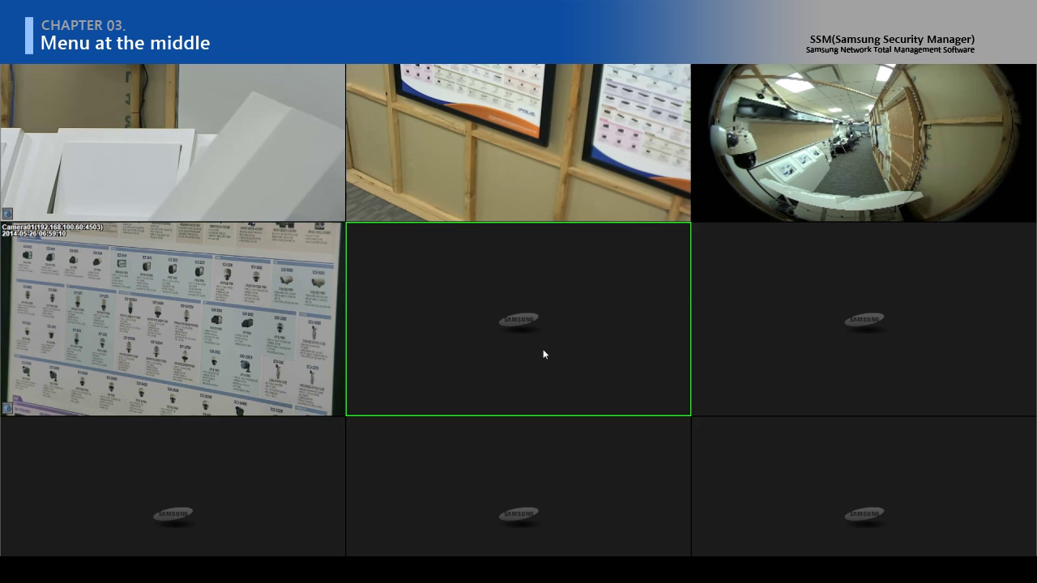
# Exit full screen with Esc, then open and close a second live viewer window.
pyautogui.press('Escape')
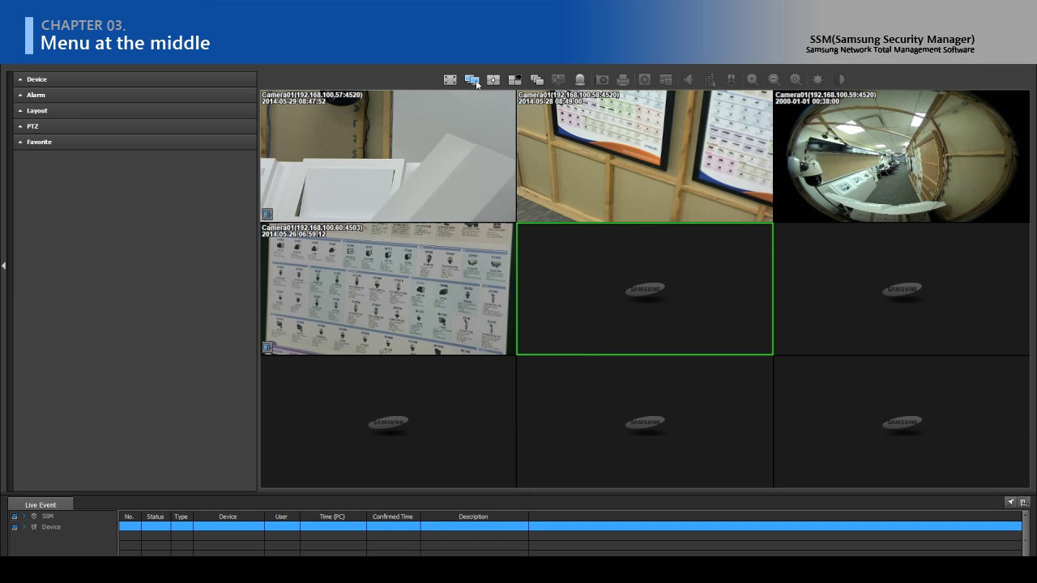
pyautogui.click(474, 81)
pyautogui.click(493, 100)
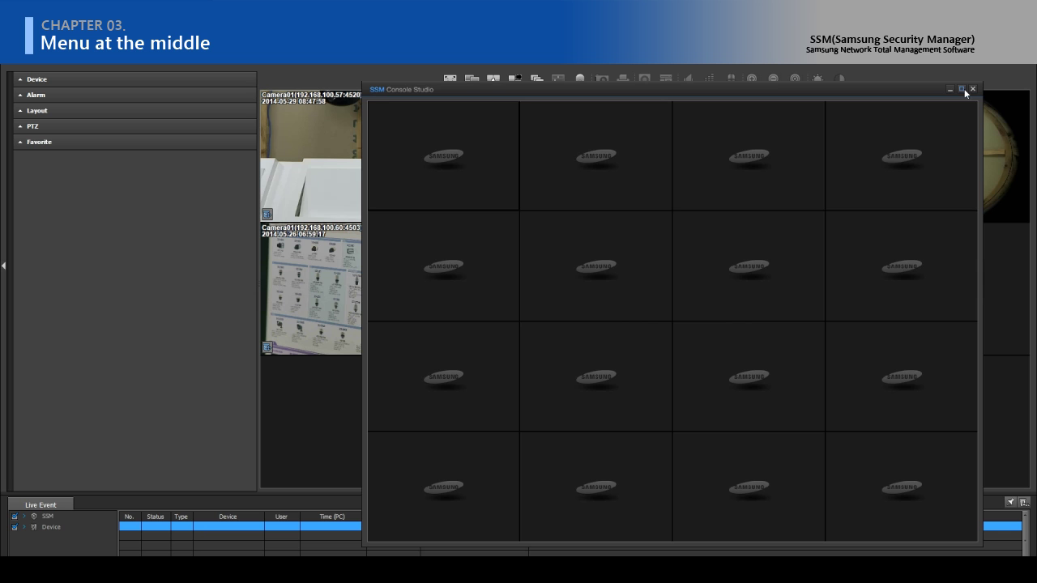
pyautogui.click(972, 88)
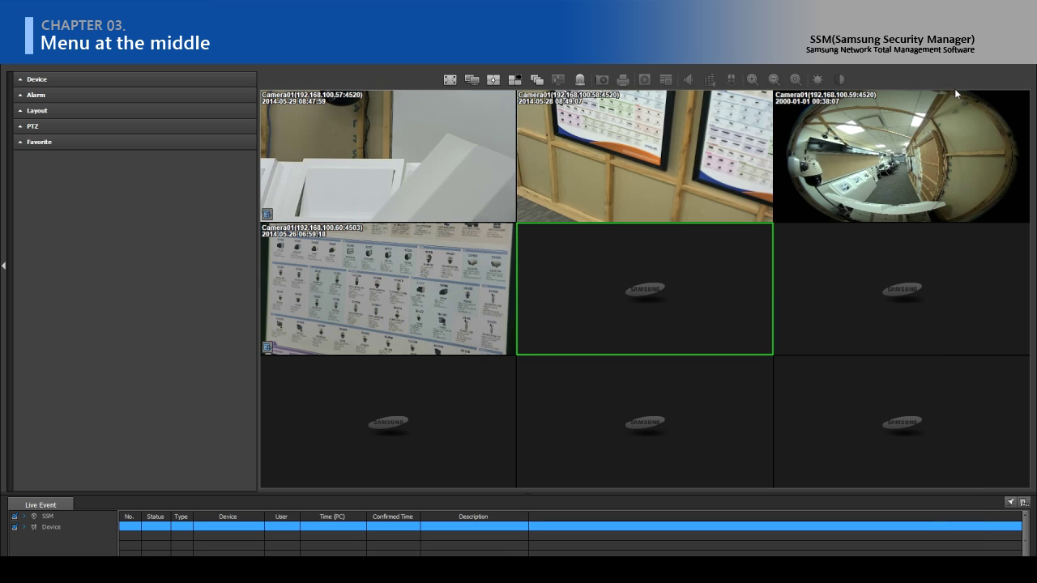
pyautogui.click(493, 80)
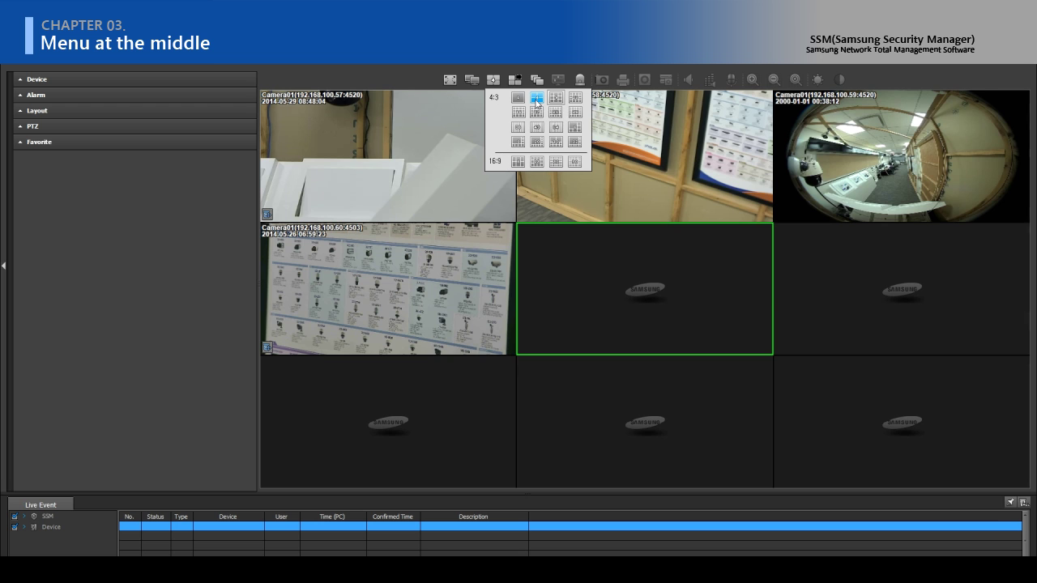
# Switch to a 2x2 grid, remove all video tiles, and drag the recorder's cameras back in.
pyautogui.click(535, 98)
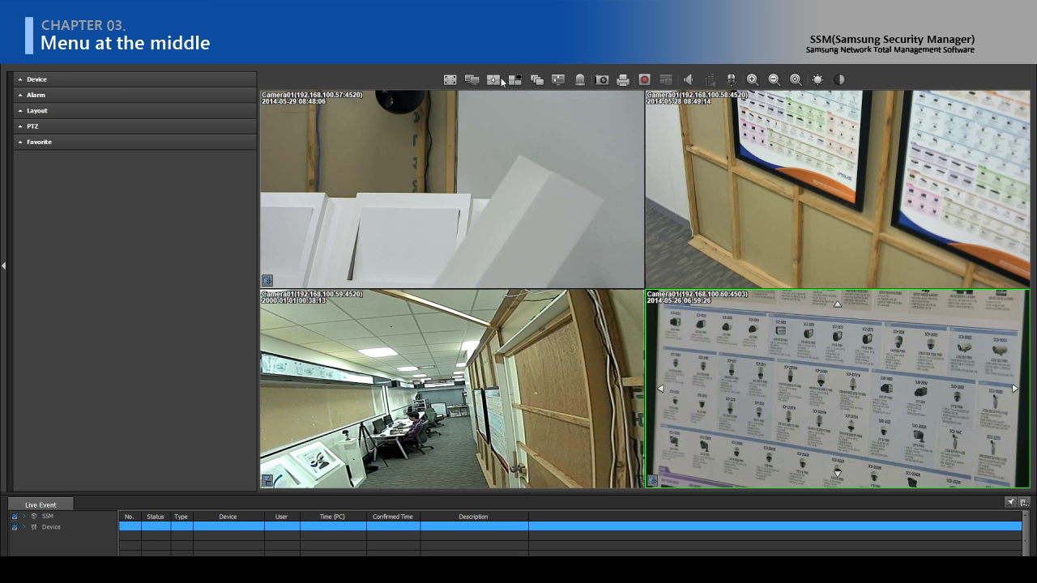
pyautogui.click(494, 80)
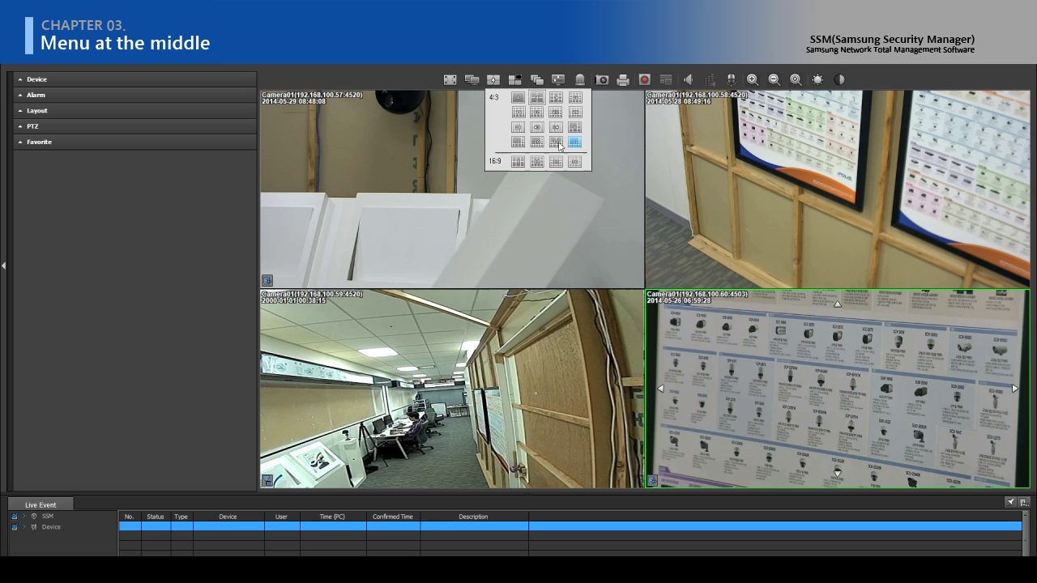
pyautogui.click(514, 82)
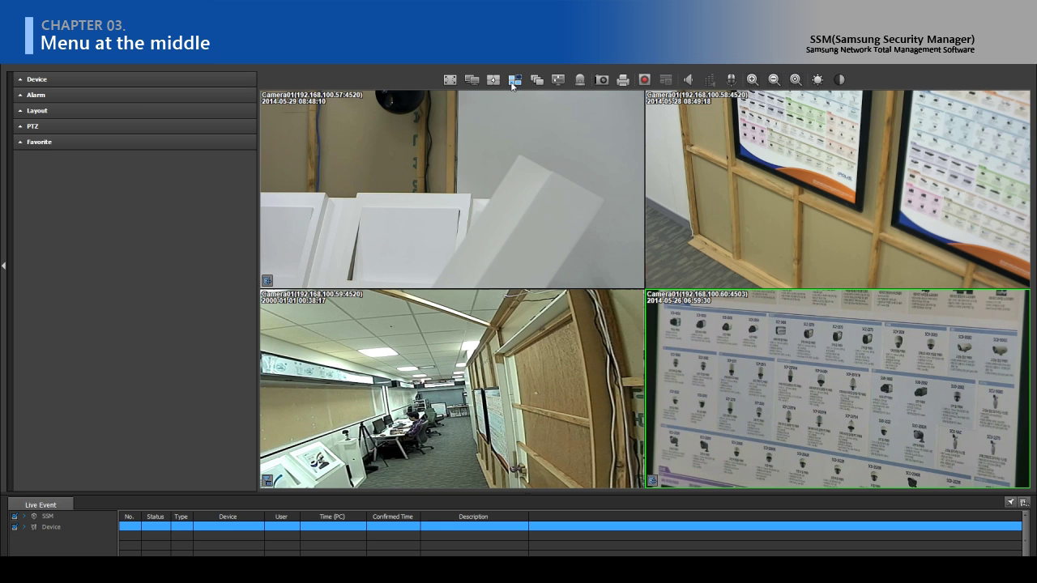
pyautogui.click(514, 82)
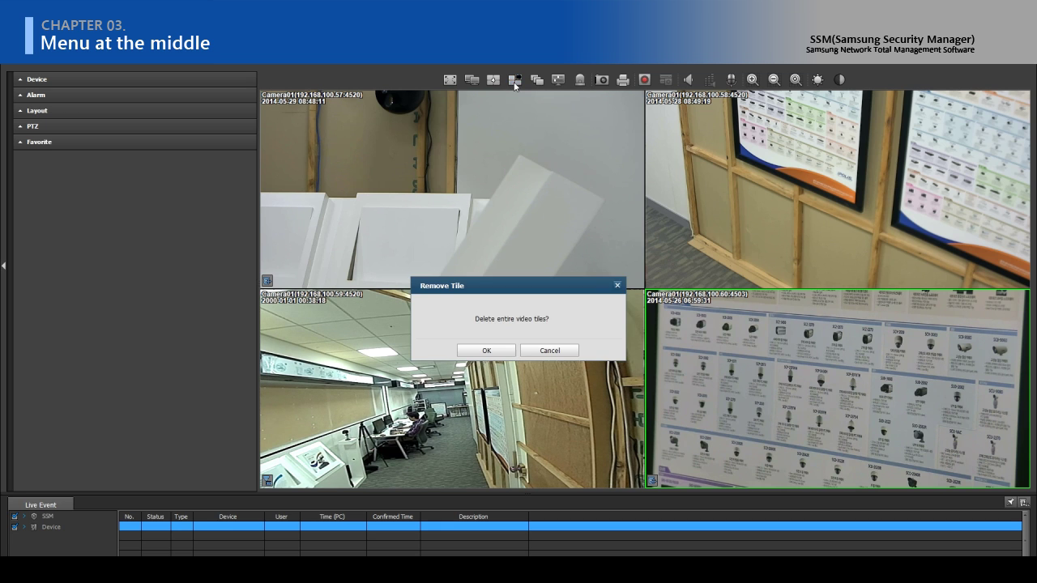
pyautogui.click(487, 352)
pyautogui.click(154, 84)
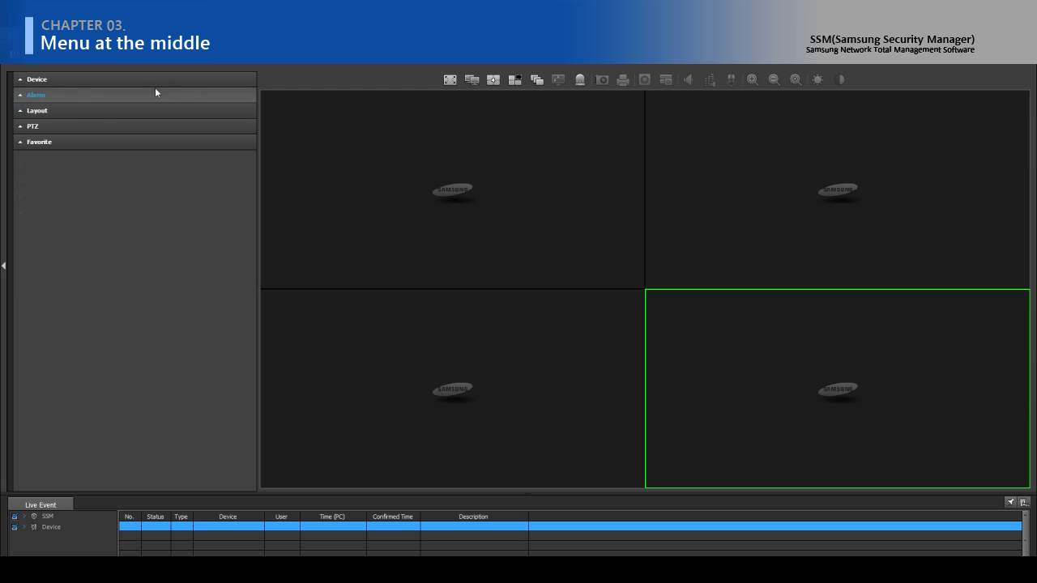
pyautogui.moveTo(97, 105); pyautogui.dragTo(632, 175)
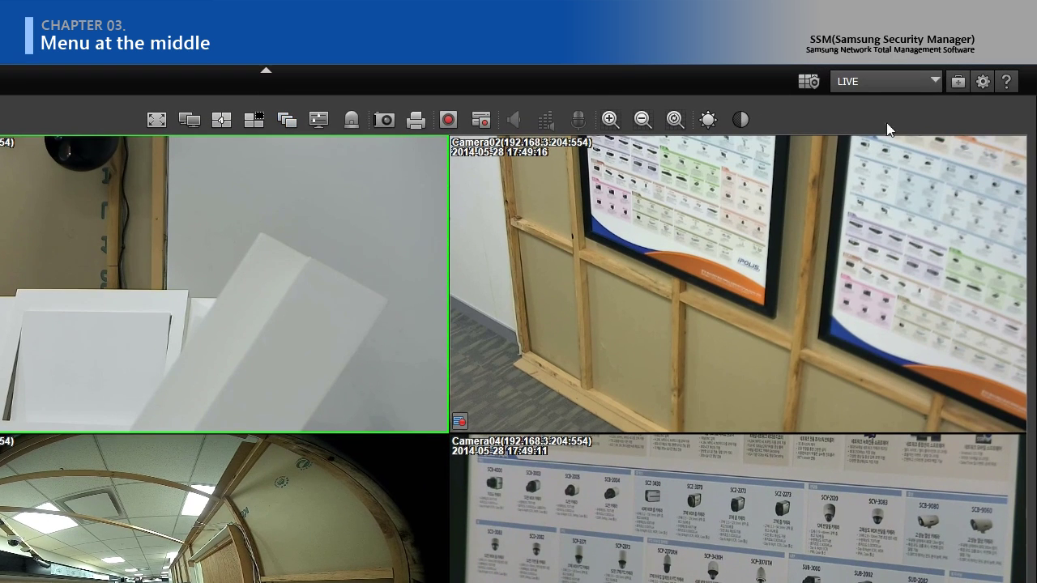
# Review the Live Viewer 1 sequence (Demo Room then Layout, every 10 seconds) and close setup.
pyautogui.click(980, 83)
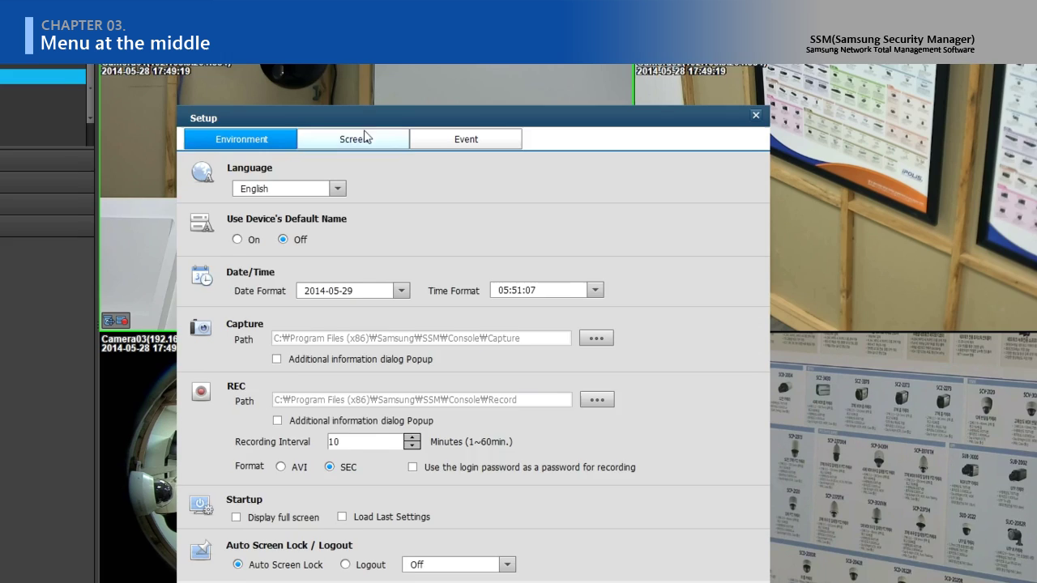
pyautogui.click(364, 136)
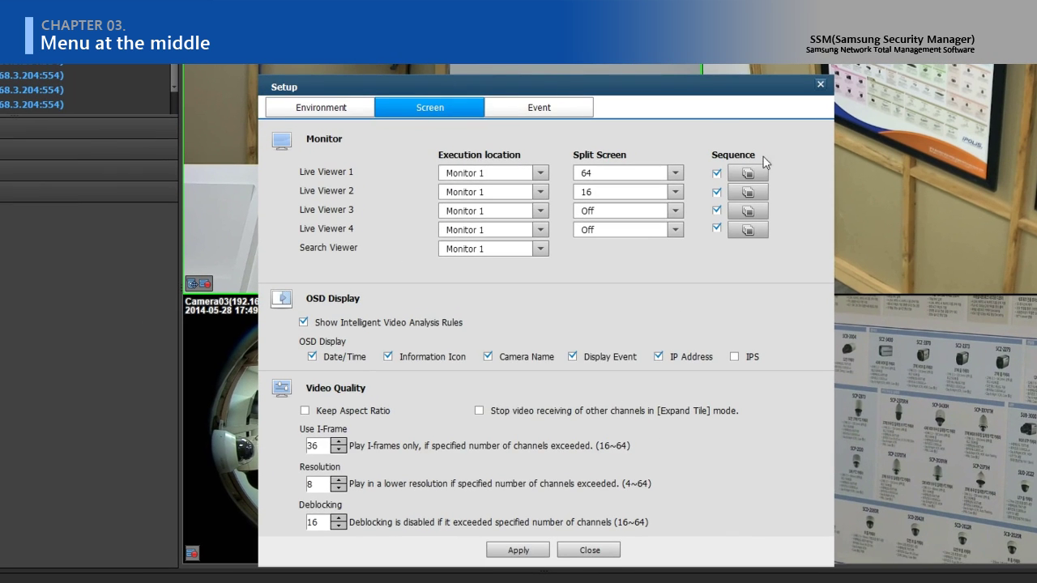
pyautogui.click(753, 173)
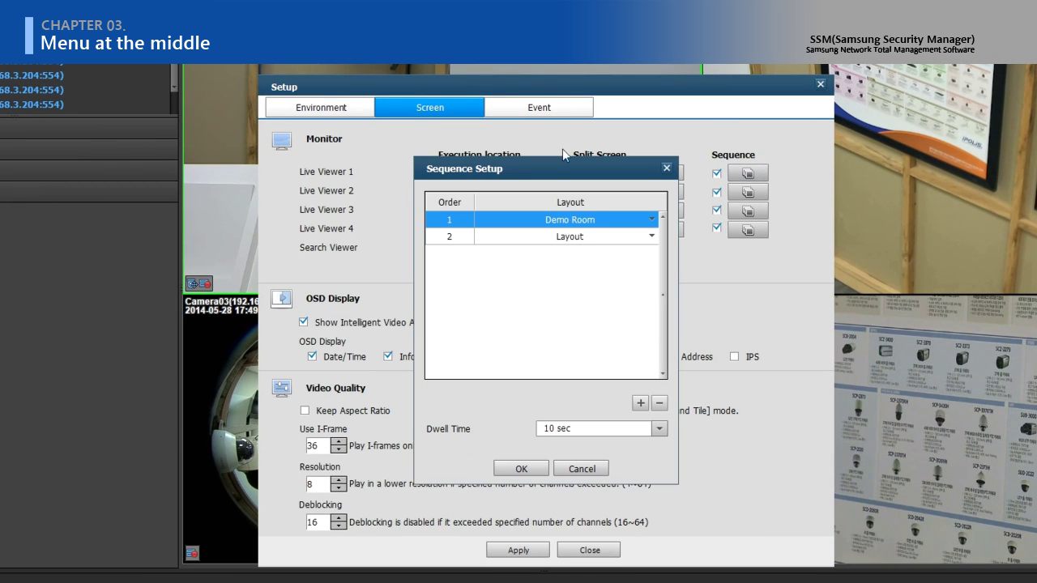
pyautogui.click(525, 469)
pyautogui.click(580, 550)
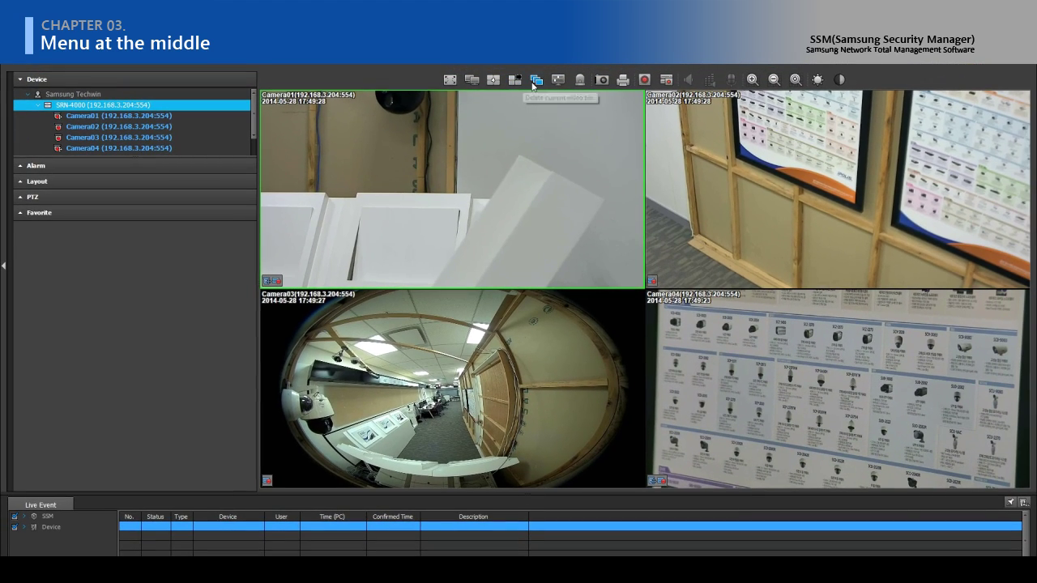
# Switch the live view to a 4x4 grid, dewarp the fisheye image, and add SRN-4000 cameras.
pyautogui.click(536, 81)
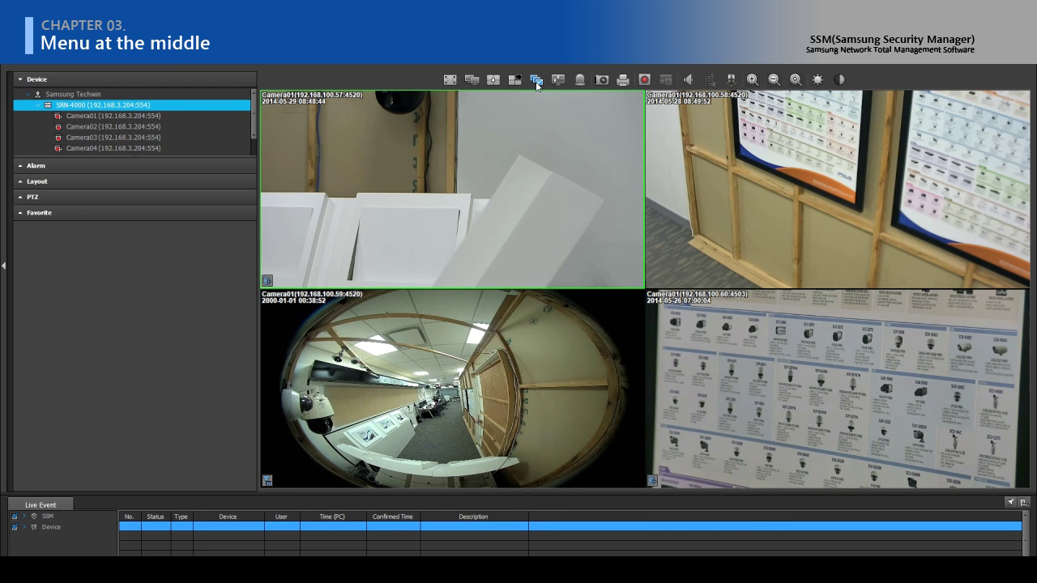
pyautogui.click(536, 81)
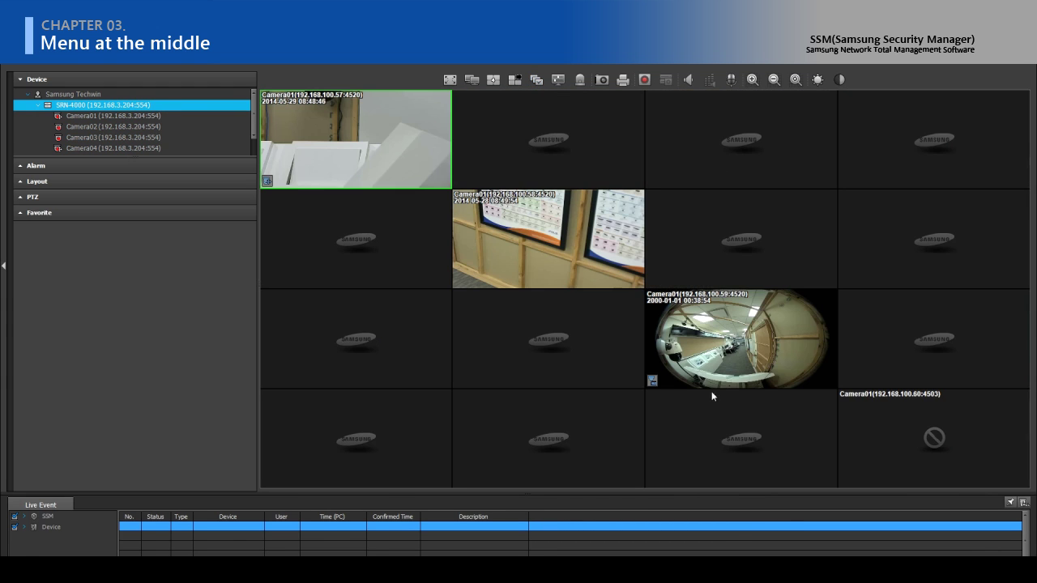
pyautogui.click(536, 80)
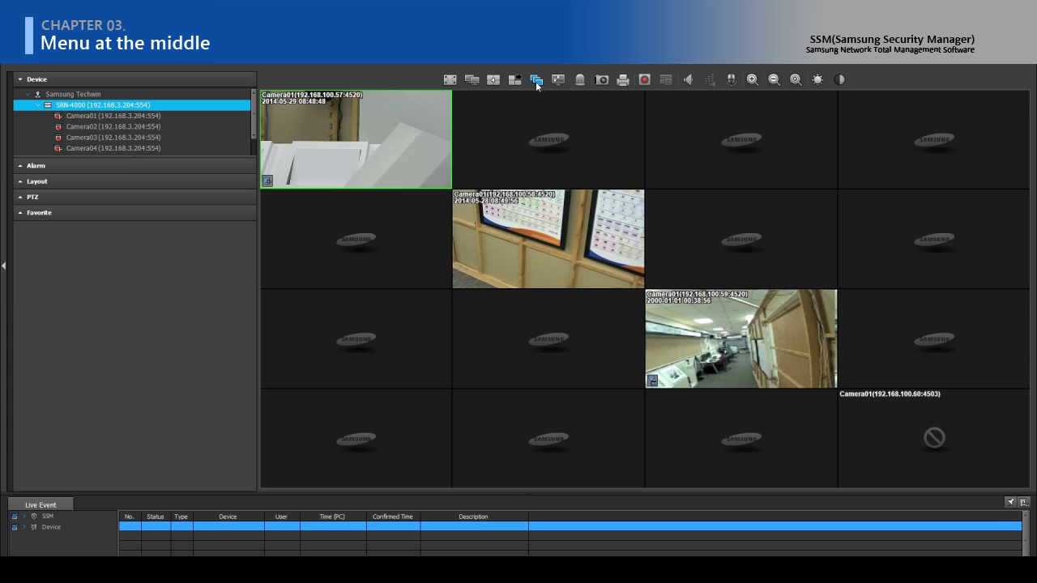
pyautogui.doubleClick(147, 105)
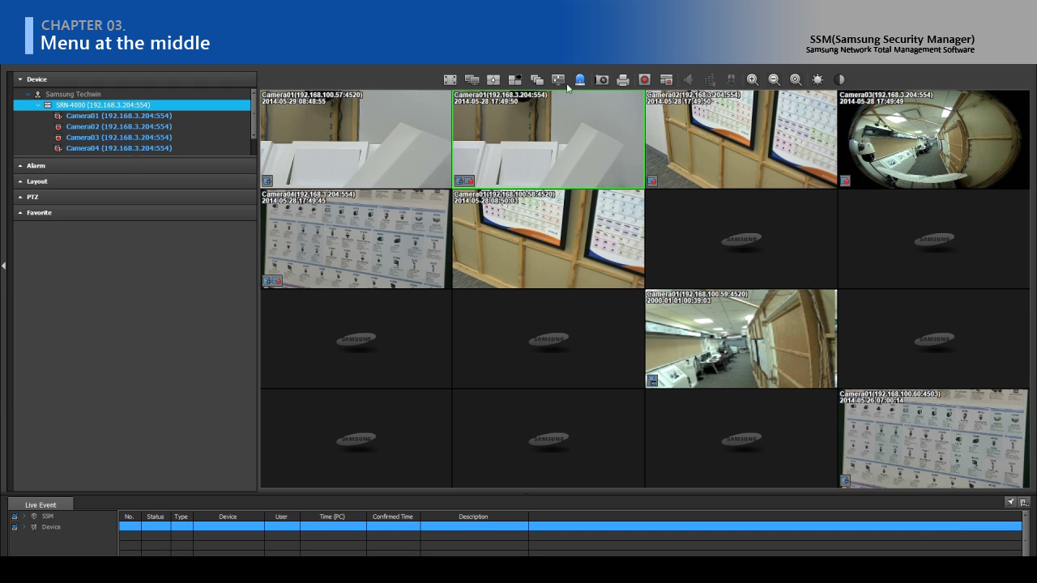
# Toggle the camera name and time OSD labels off and back on.
pyautogui.click(557, 79)
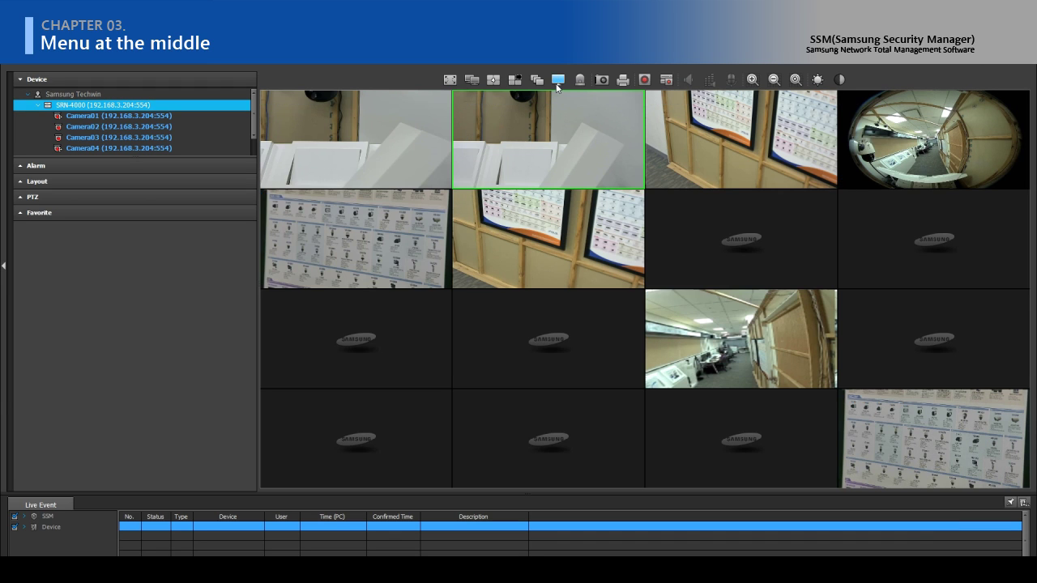
pyautogui.click(557, 84)
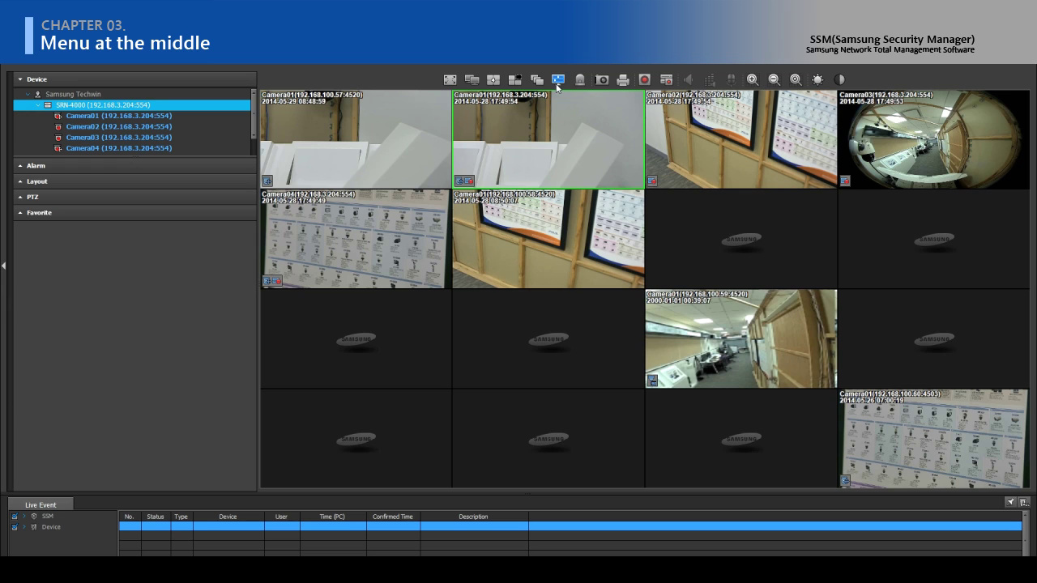
pyautogui.click(556, 84)
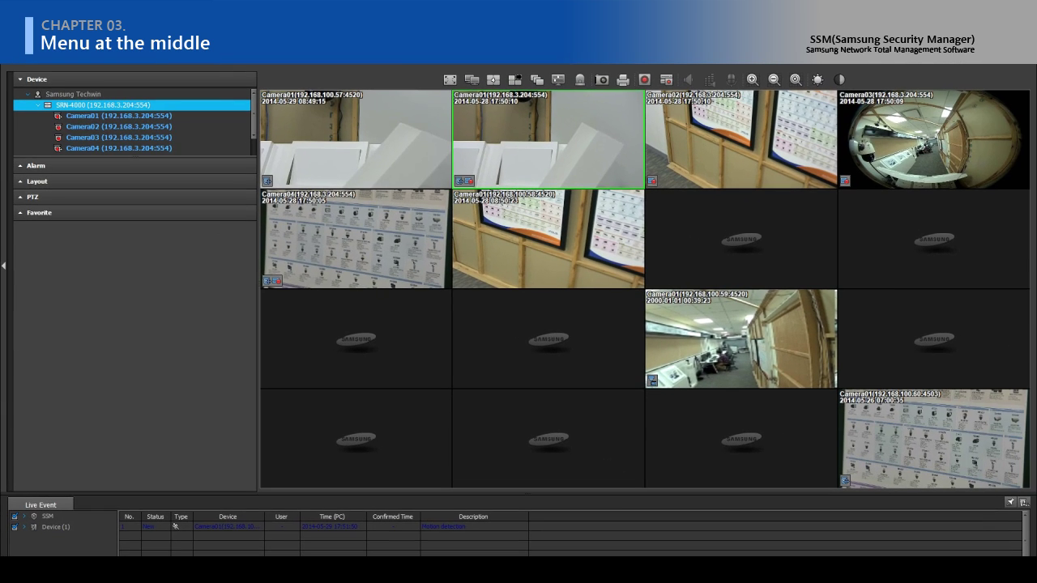
# Save a Camera01 snapshot, view it in the Capture folder, then bring up Screen Print Information.
pyautogui.click(599, 82)
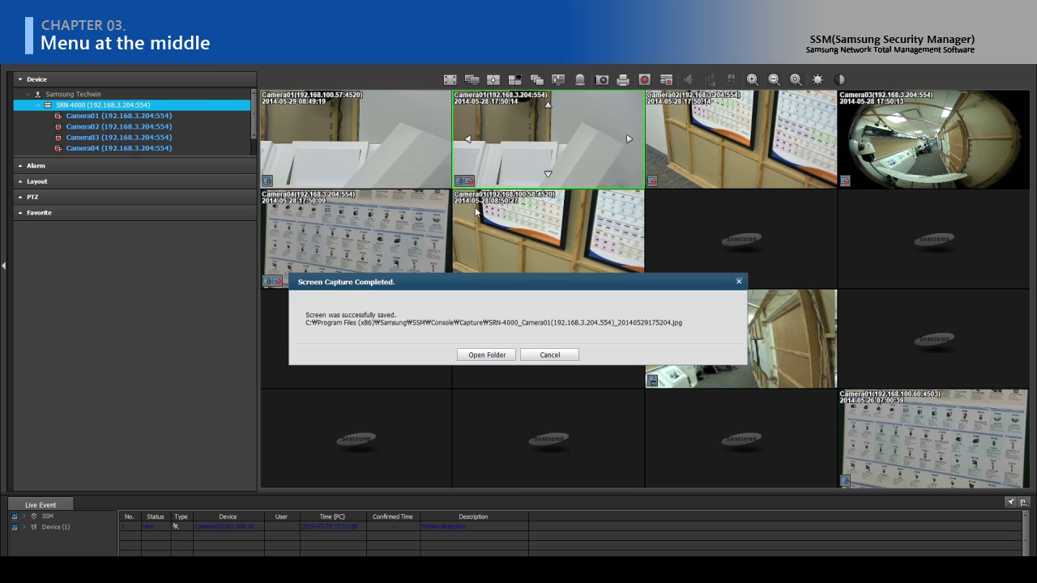
pyautogui.click(470, 354)
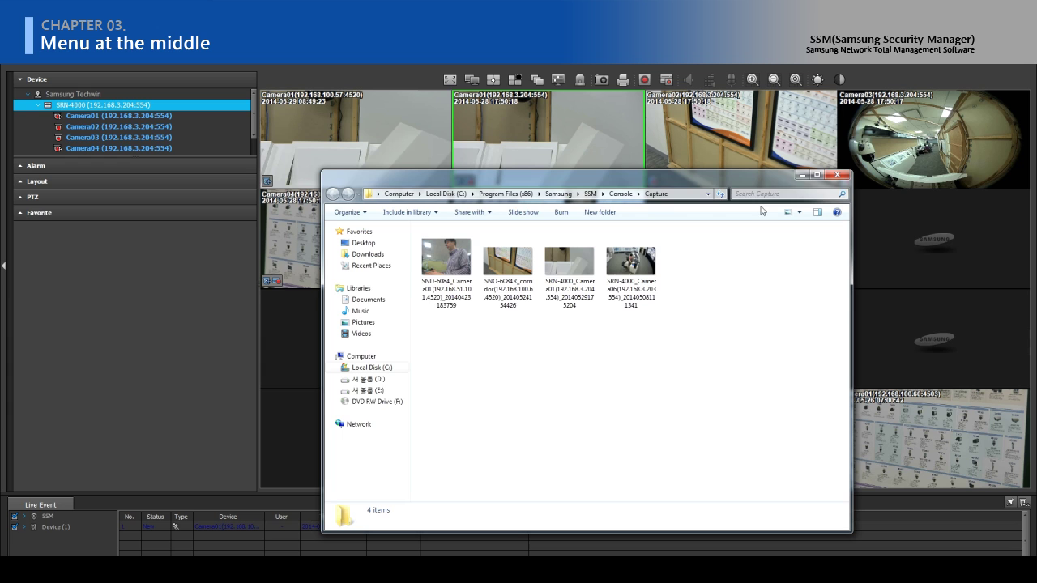
pyautogui.click(836, 175)
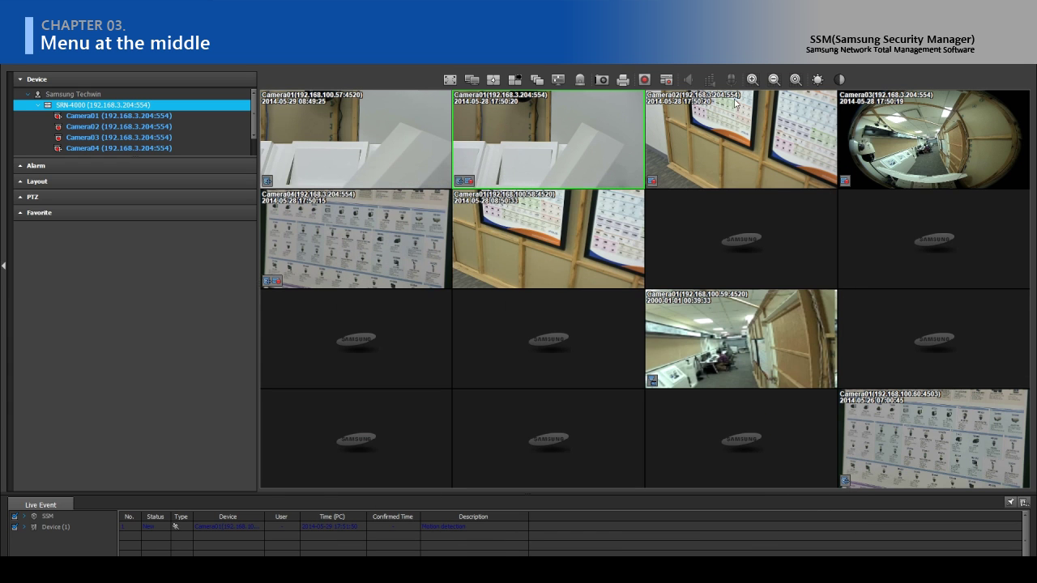
pyautogui.click(623, 80)
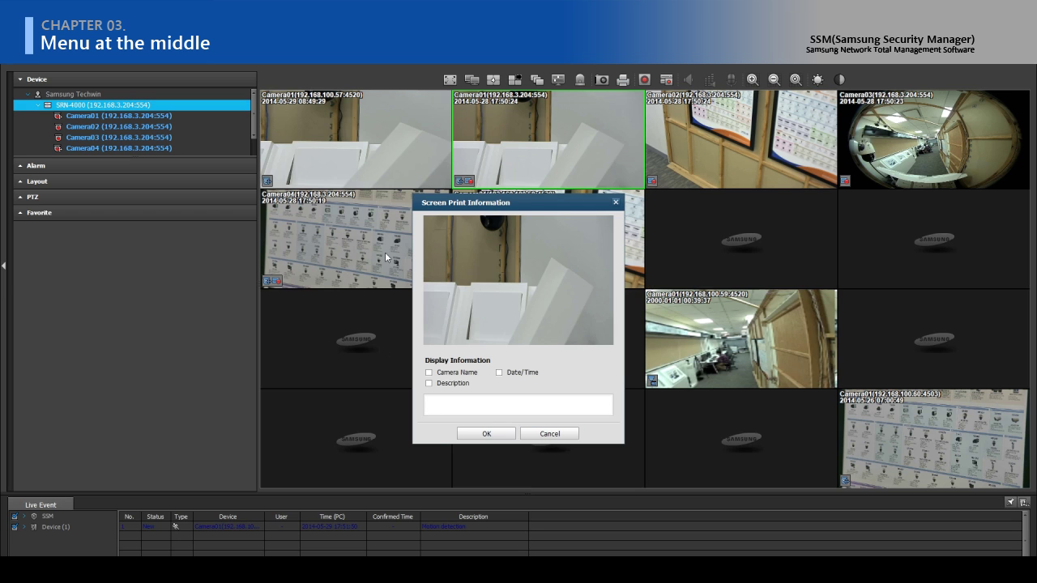
# Cancel printing, record a short Camera01 clip, stop it, and view it in the Record folder.
pyautogui.click(547, 433)
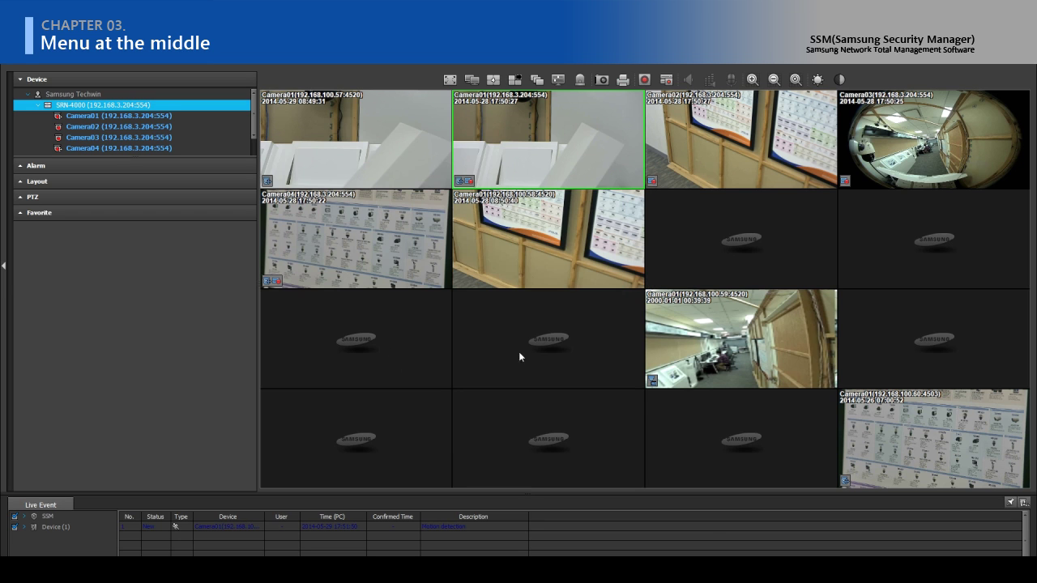
pyautogui.click(643, 81)
pyautogui.click(645, 81)
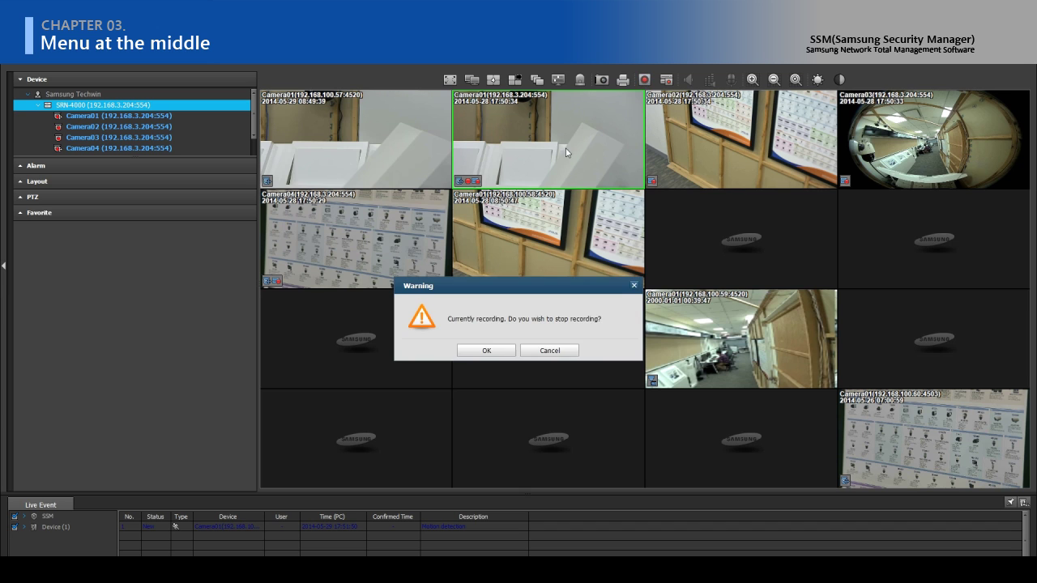
pyautogui.click(502, 352)
pyautogui.click(502, 353)
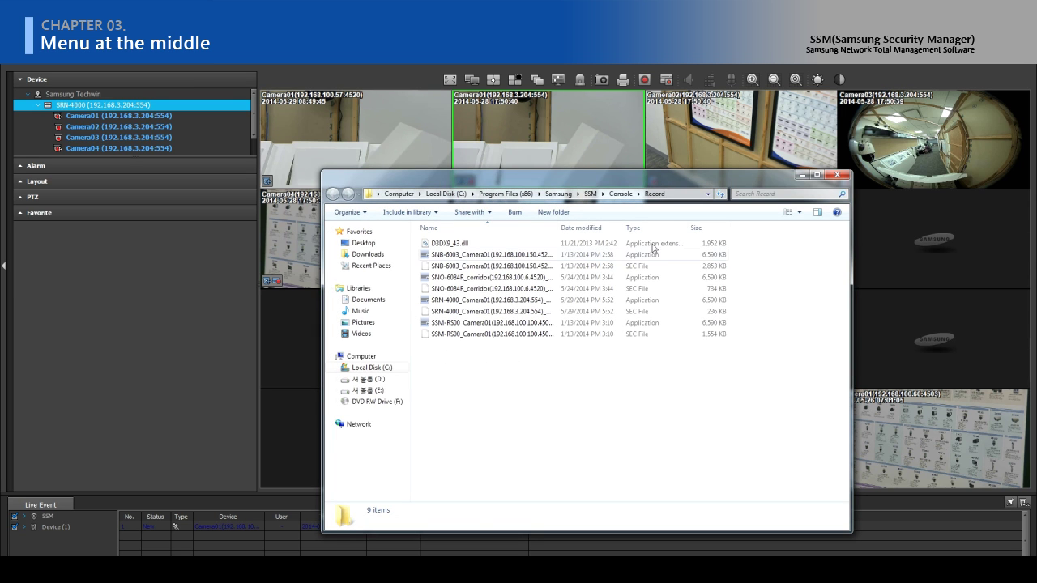
pyautogui.click(844, 176)
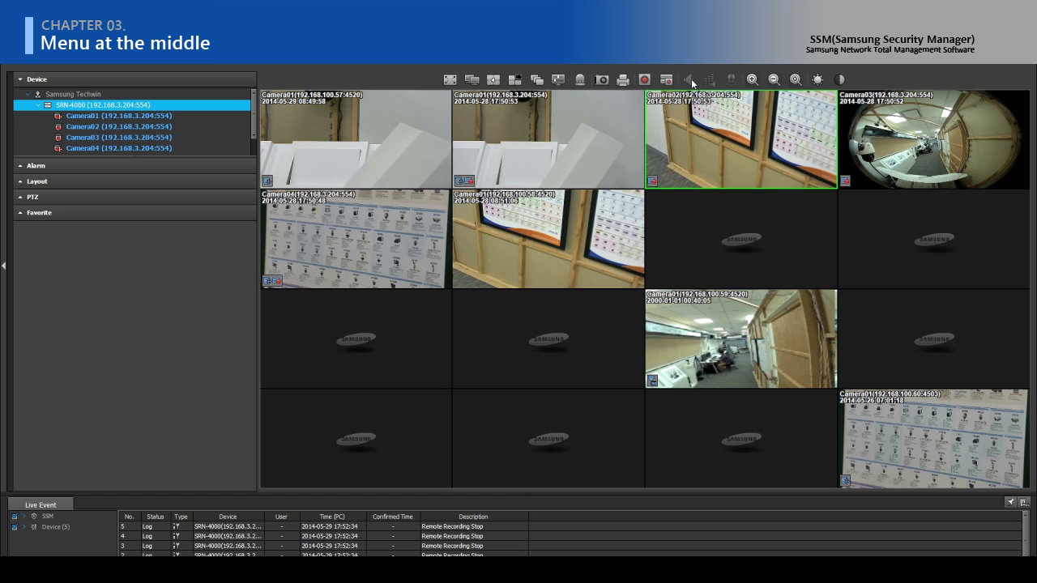
# Select the second-row Camera01 tile and toggle its audio and microphone on and off.
pyautogui.click(540, 211)
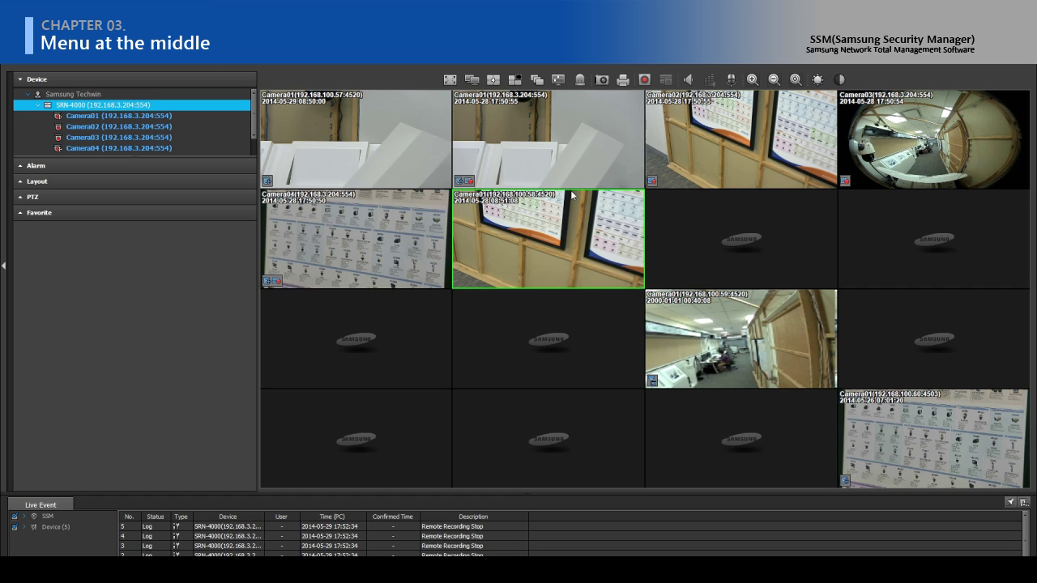
pyautogui.click(689, 80)
pyautogui.click(688, 80)
pyautogui.click(730, 80)
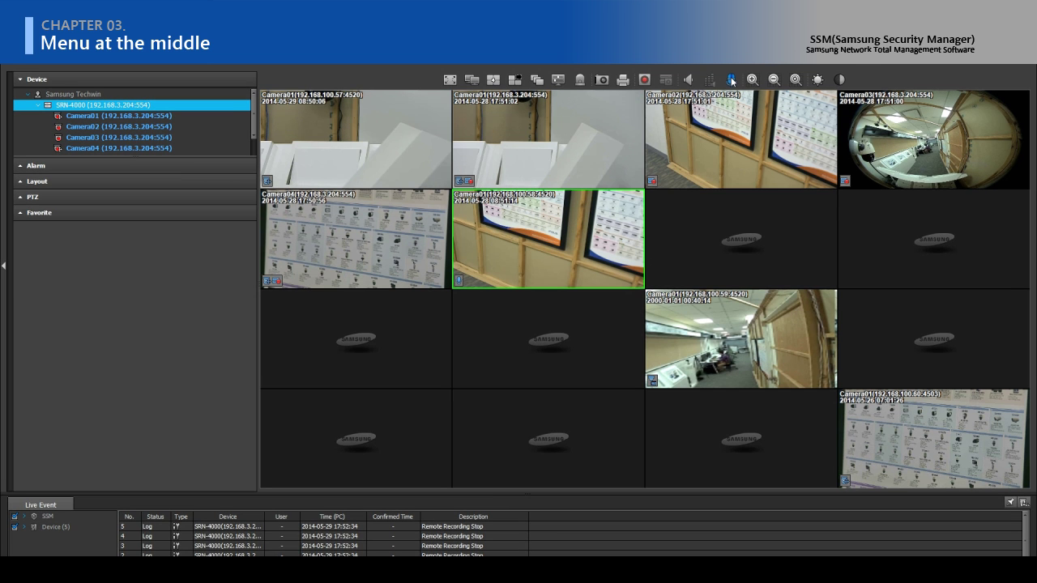
pyautogui.click(730, 78)
# Zoom Camera01 in twice, back out to original size, and bring up the brightness control.
pyautogui.click(752, 80)
pyautogui.click(752, 80)
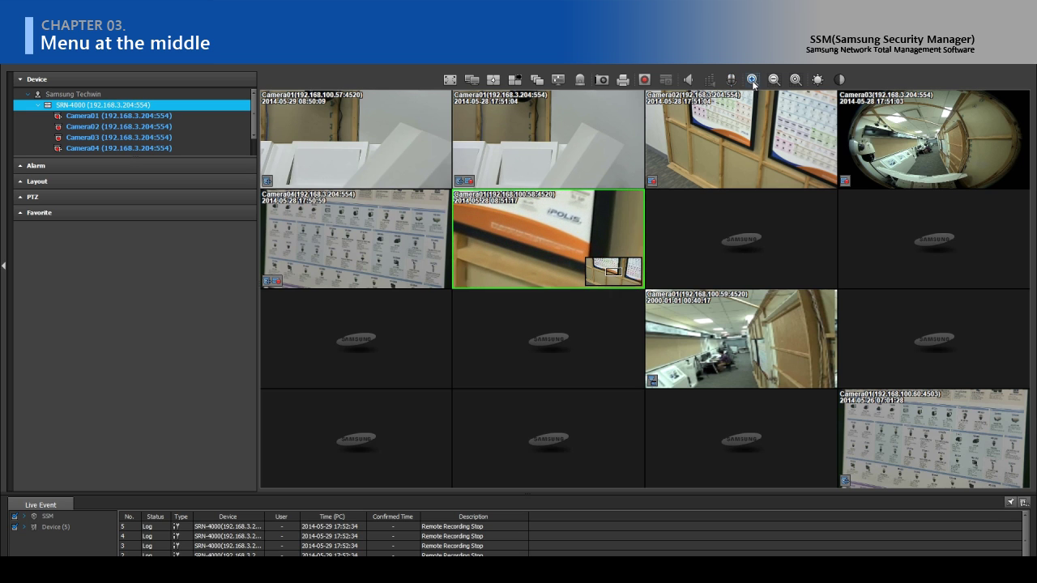
pyautogui.click(772, 80)
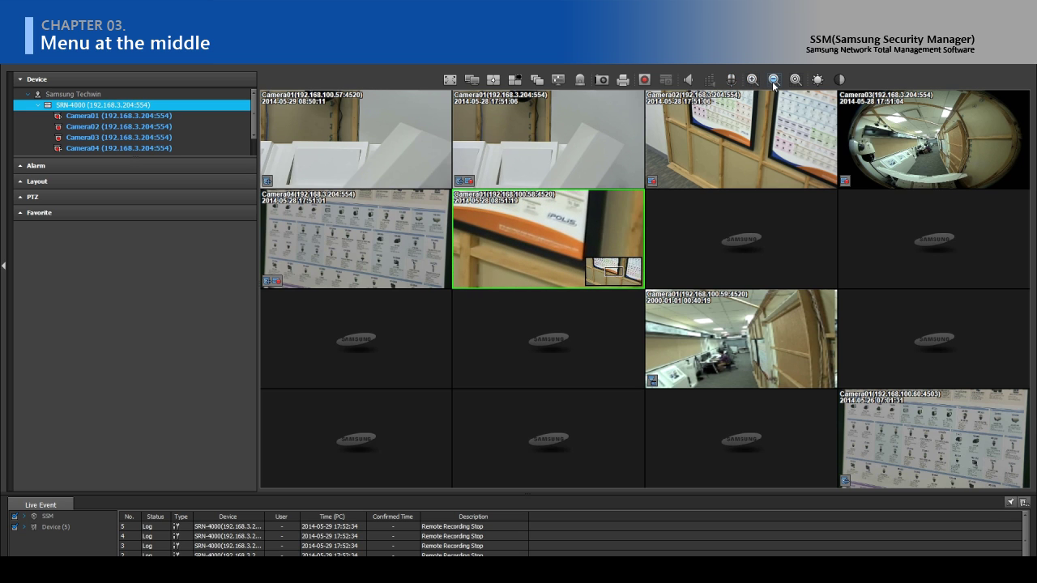
pyautogui.click(793, 80)
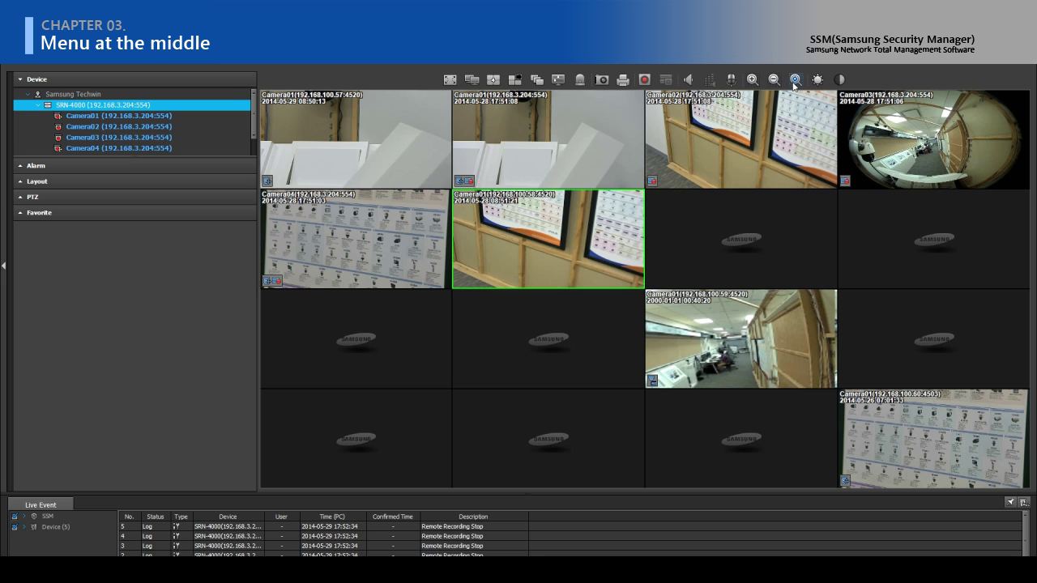
pyautogui.click(817, 79)
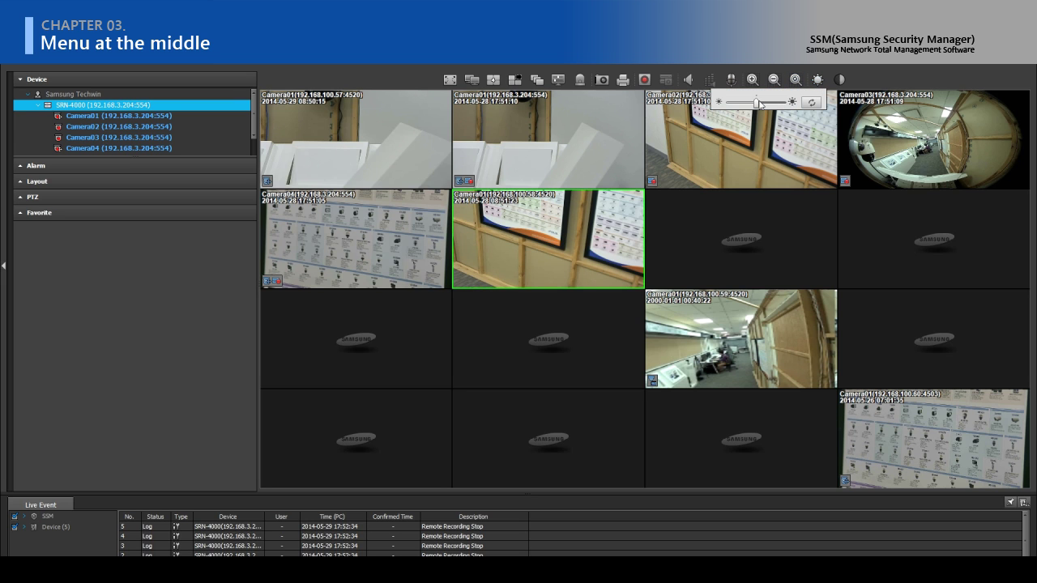
# Shift Camera01's brightness and contrast with their sliders, resetting each to its default.
pyautogui.moveTo(758, 104); pyautogui.dragTo(775, 105)
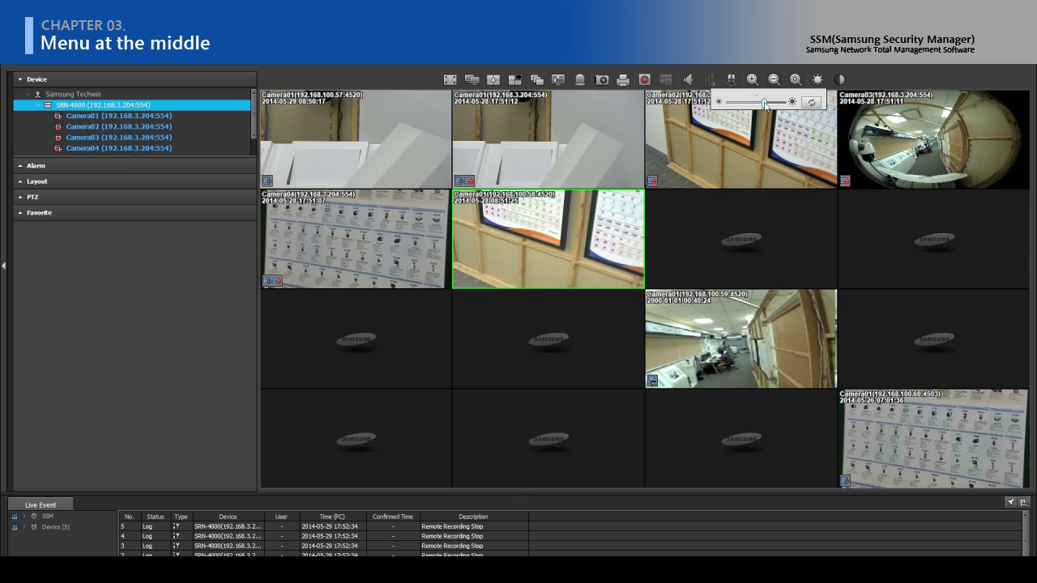
pyautogui.click(811, 104)
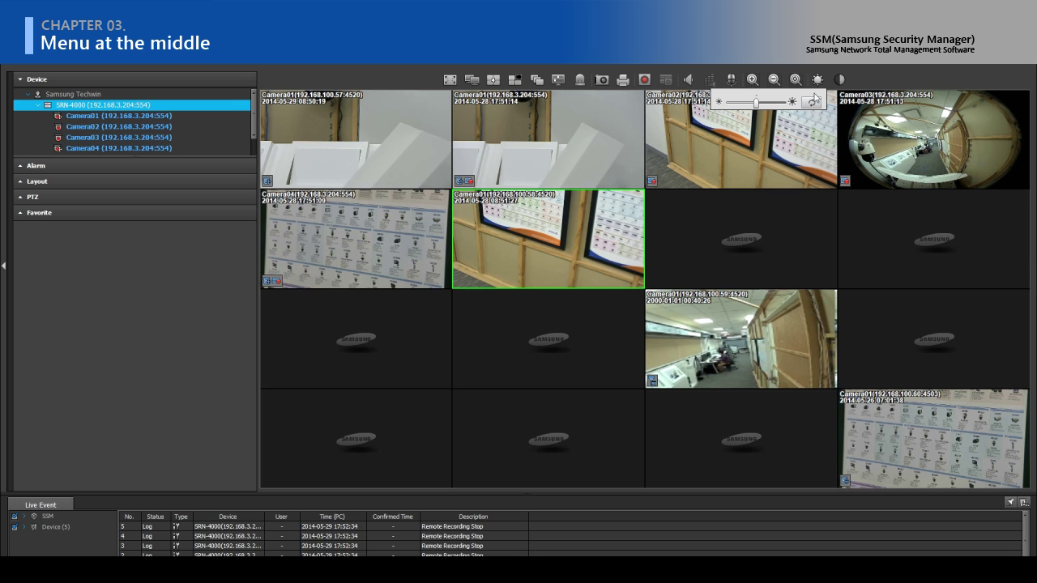
pyautogui.click(839, 81)
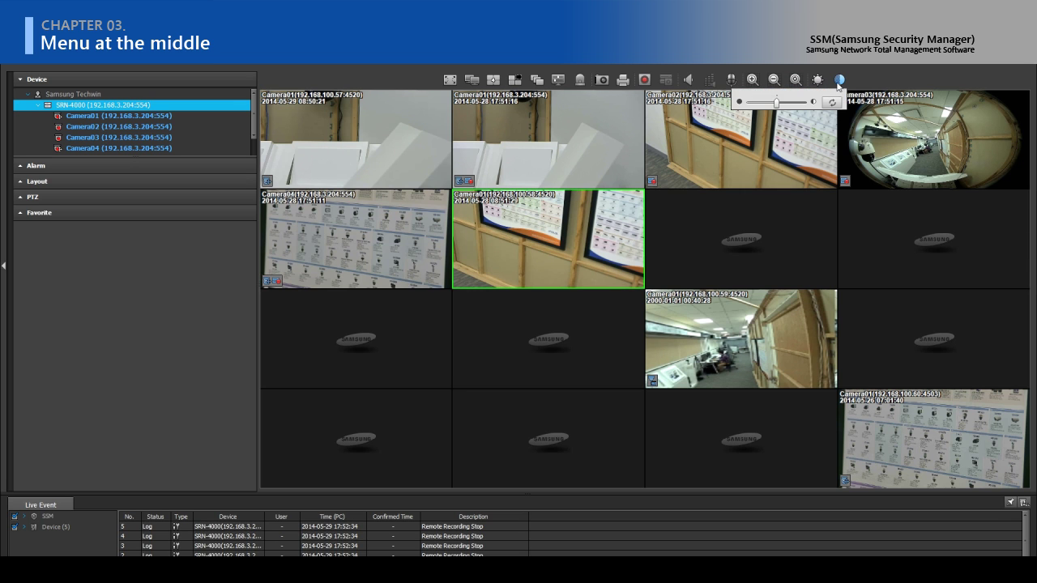
pyautogui.moveTo(776, 104)
pyautogui.mouseDown()
pyautogui.moveTo(756, 103)
pyautogui.moveTo(793, 104)
pyautogui.mouseUp()
pyautogui.click(832, 104)
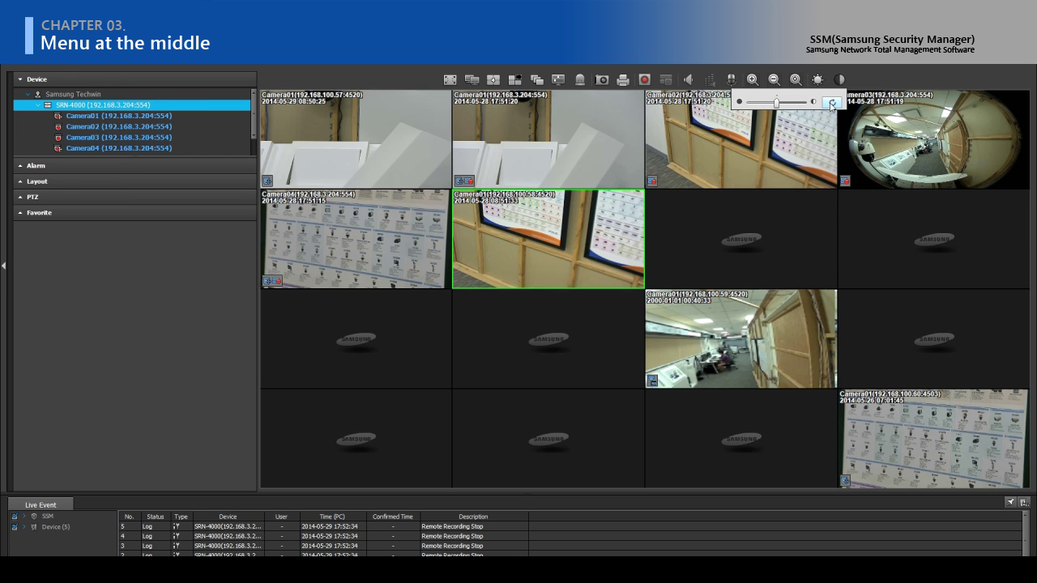